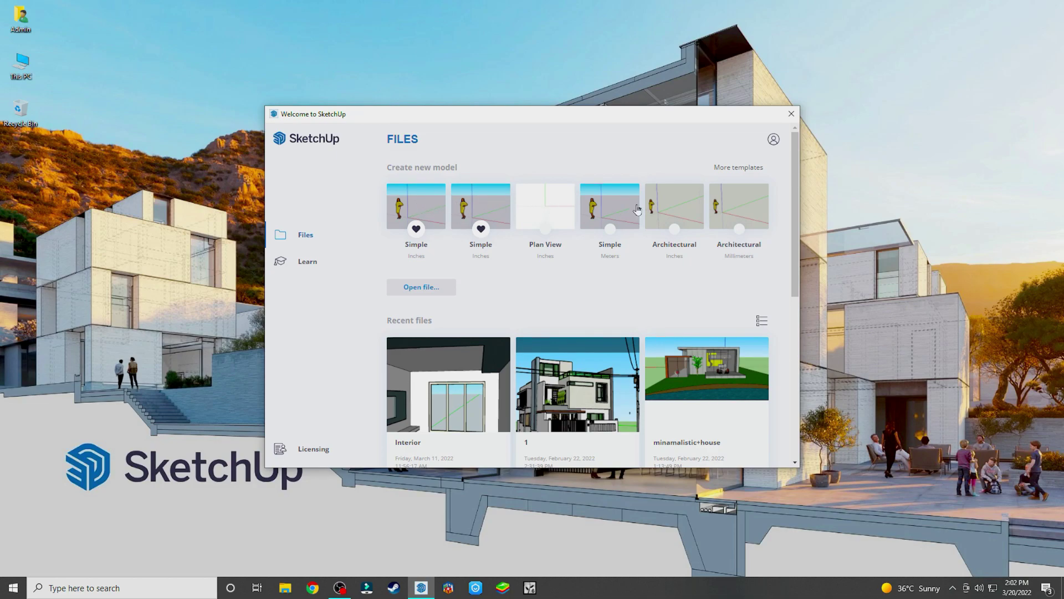
- Show all model templates and browse the Default templates list for a new model
click(723, 169)
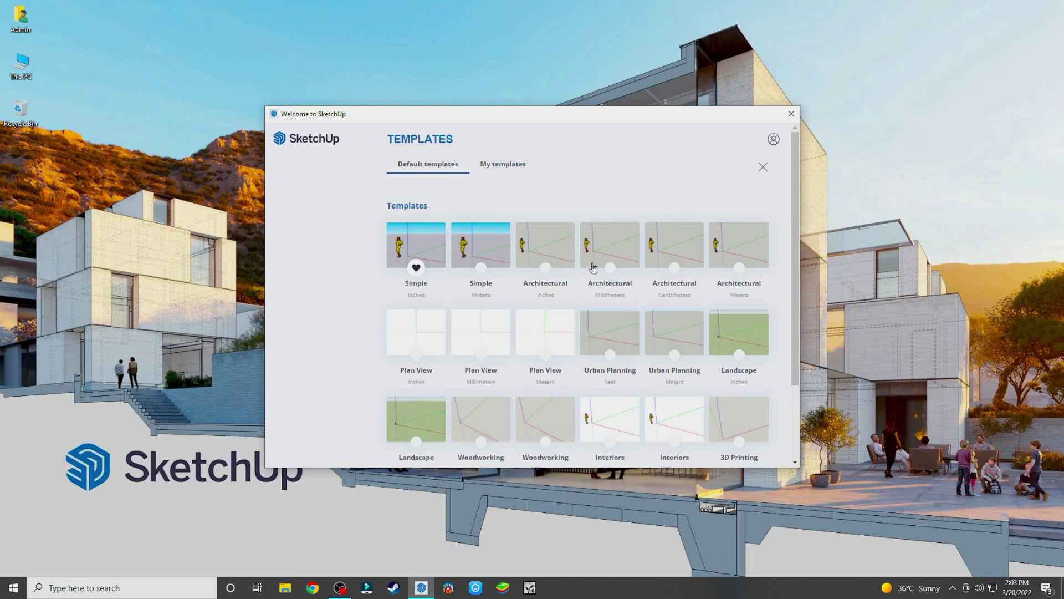
scroll(599, 266, down, 3)
scroll(611, 268, up, 3)
scroll(611, 269, down, 3)
scroll(610, 270, up, 3)
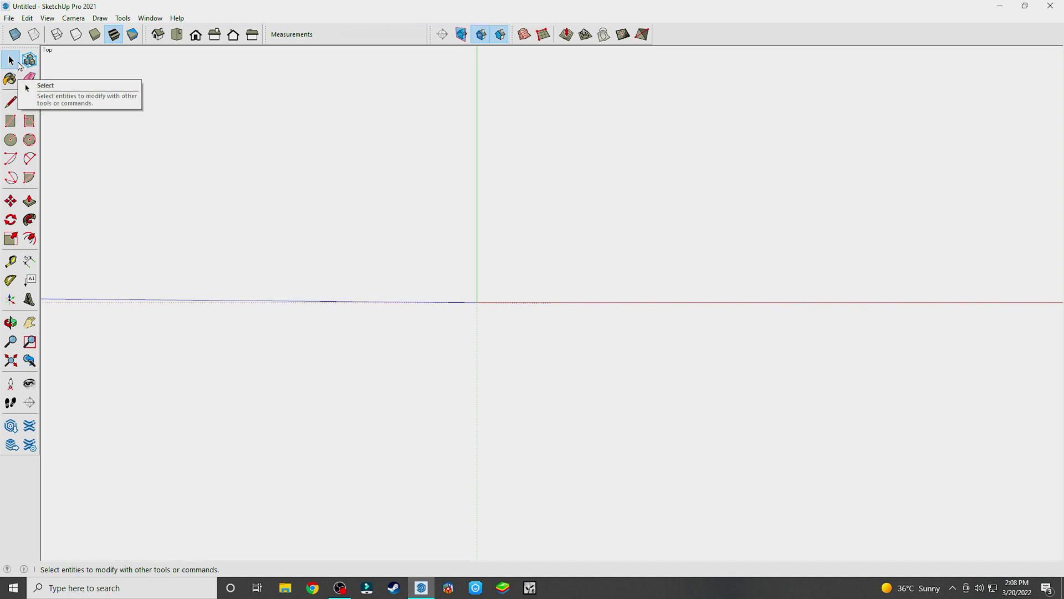
- Orbit into perspective, select the ground square, and push/pull it up into a box
mouse_move(130, 143)
middle_down()
mouse_move(531, 254)
mouse_move(578, 197)
middle_up()
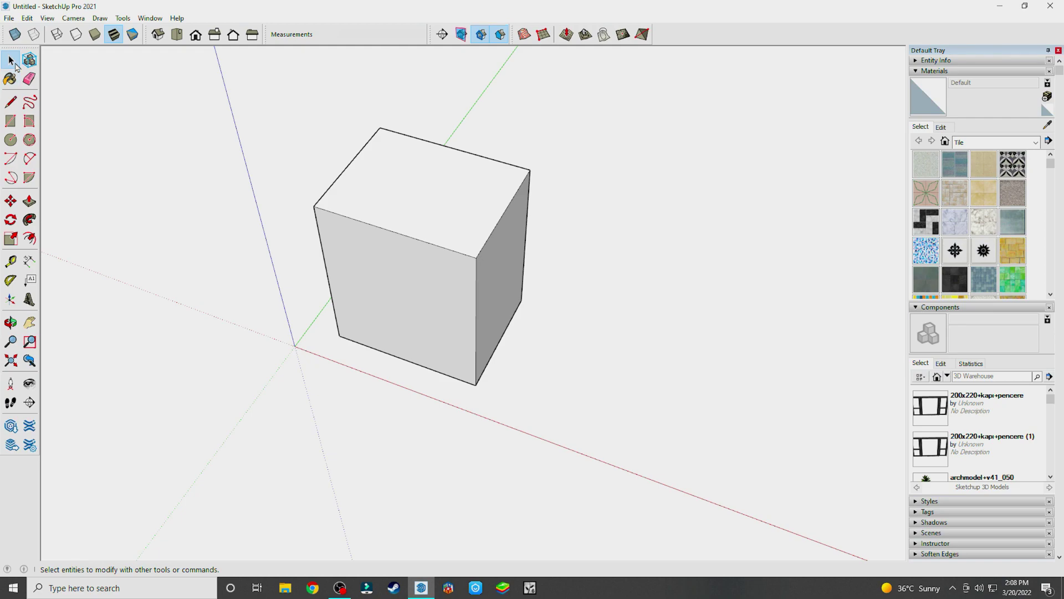
click(426, 215)
click(402, 270)
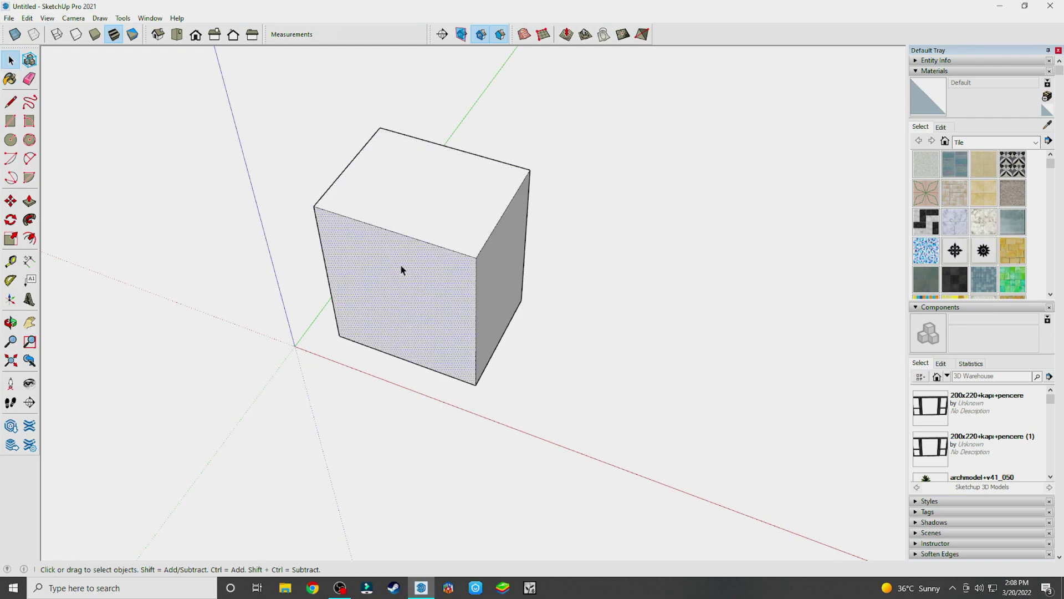
click(502, 269)
click(444, 206)
mouse_move(280, 99)
mouse_down()
mouse_move(504, 409)
mouse_move(550, 424)
mouse_up()
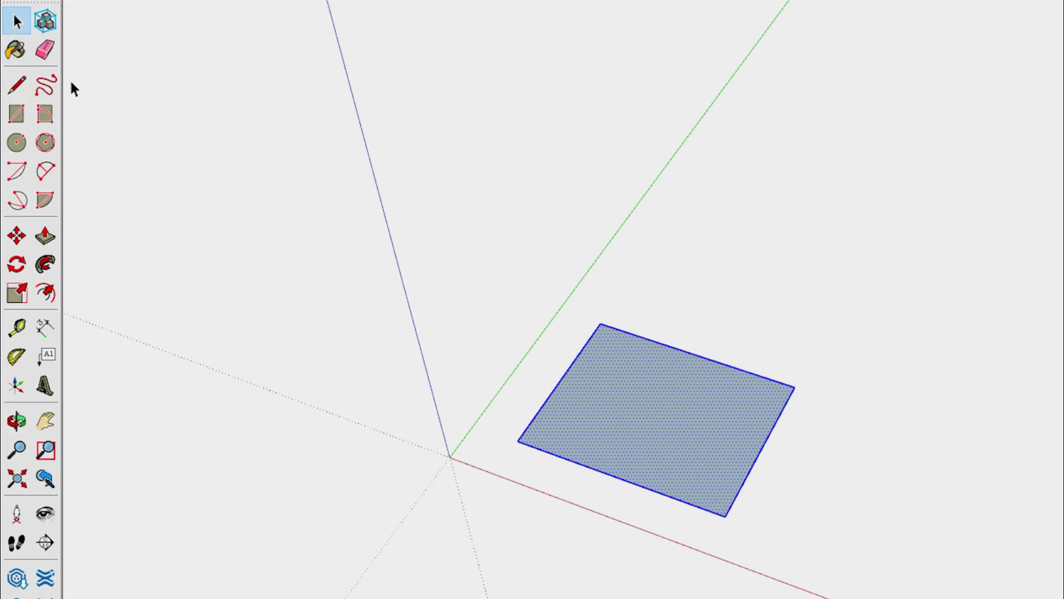
key(p)
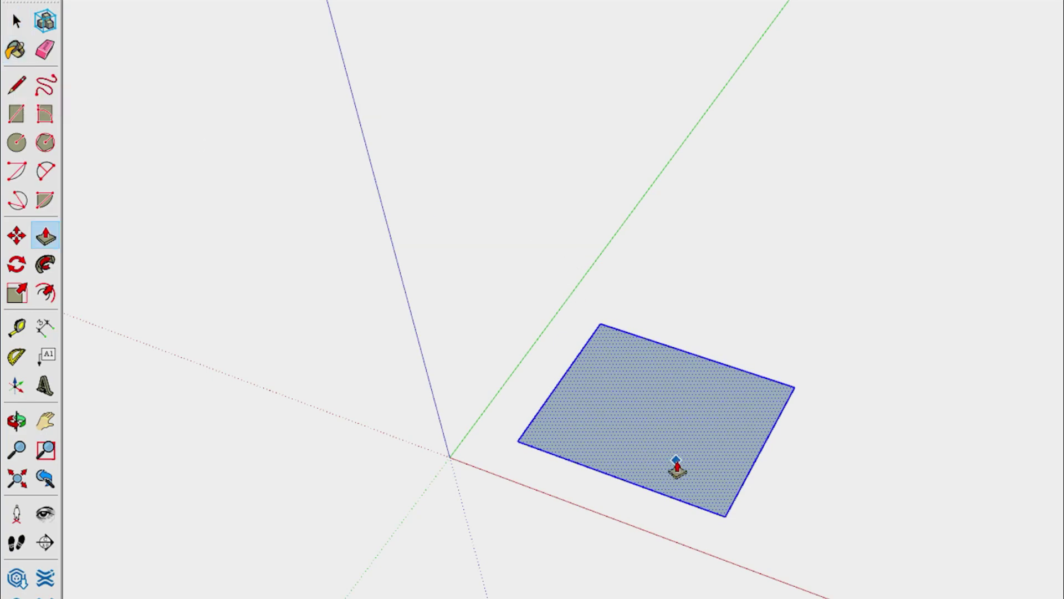
drag(673, 469, 656, 347)
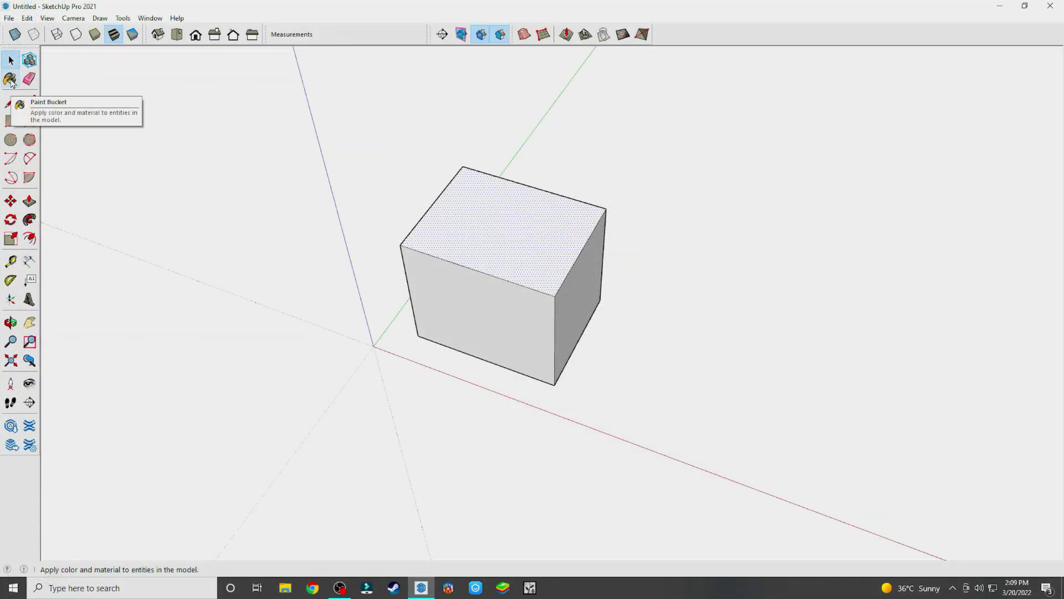
- Switch the Paint Bucket materials to Colors and paint the box's top face orange
click(11, 80)
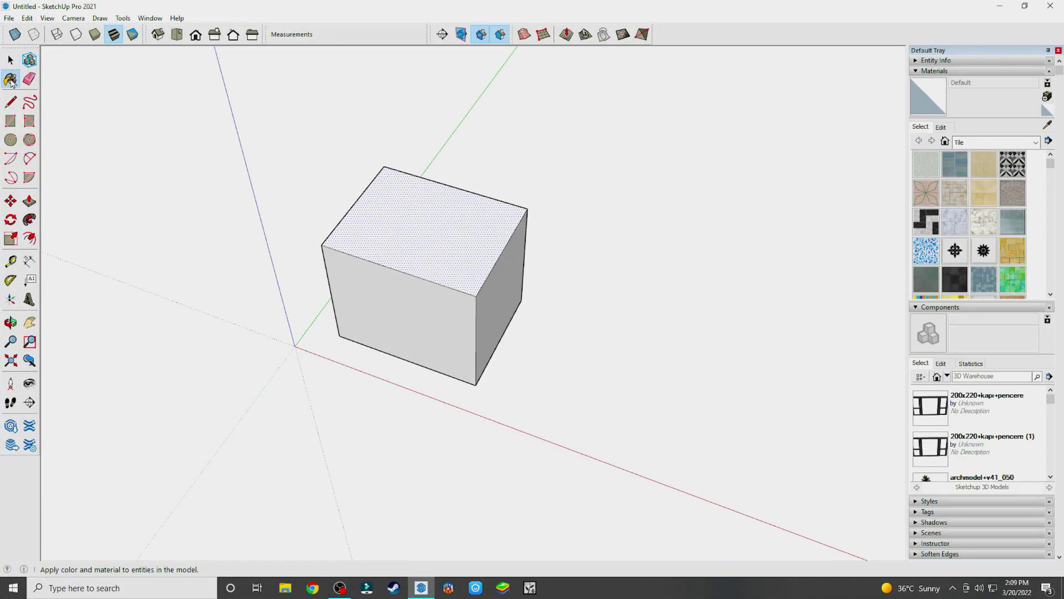
click(1008, 144)
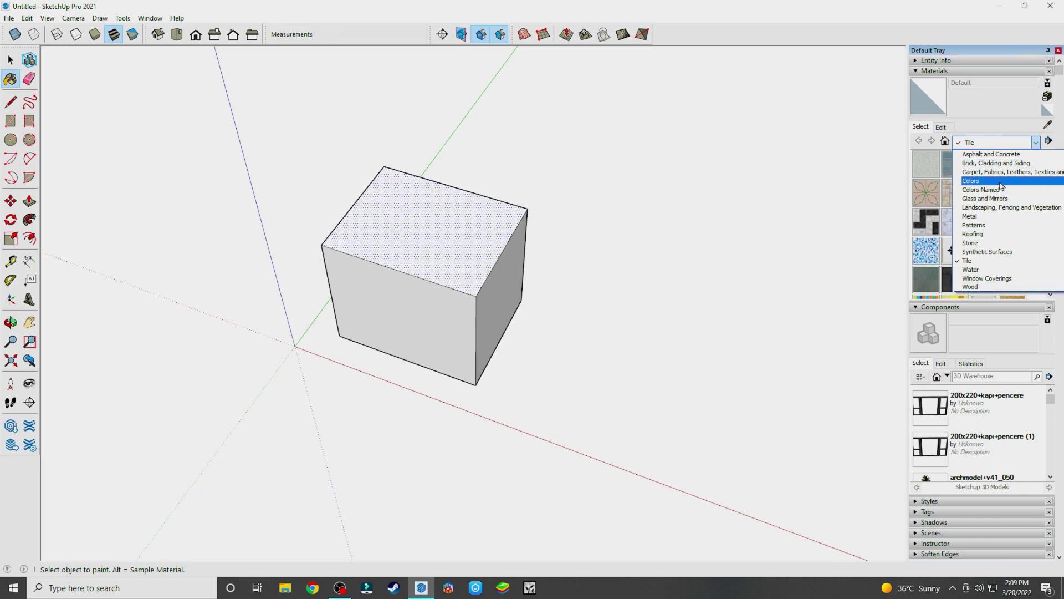
click(1001, 186)
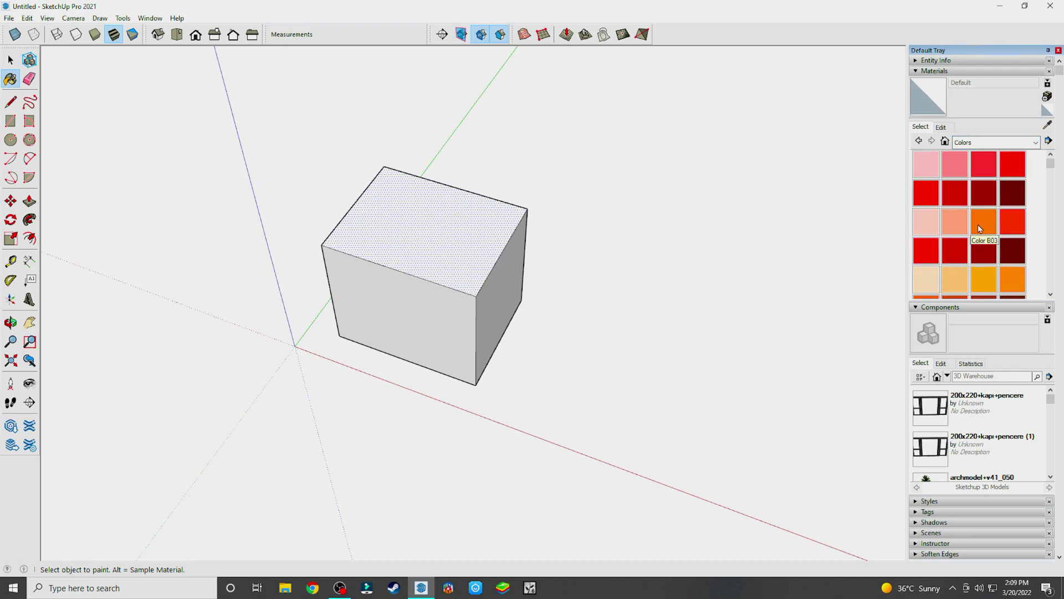
click(979, 229)
click(471, 219)
- Paint the front face red (Color B06) and the right face green (Color G02)
click(955, 251)
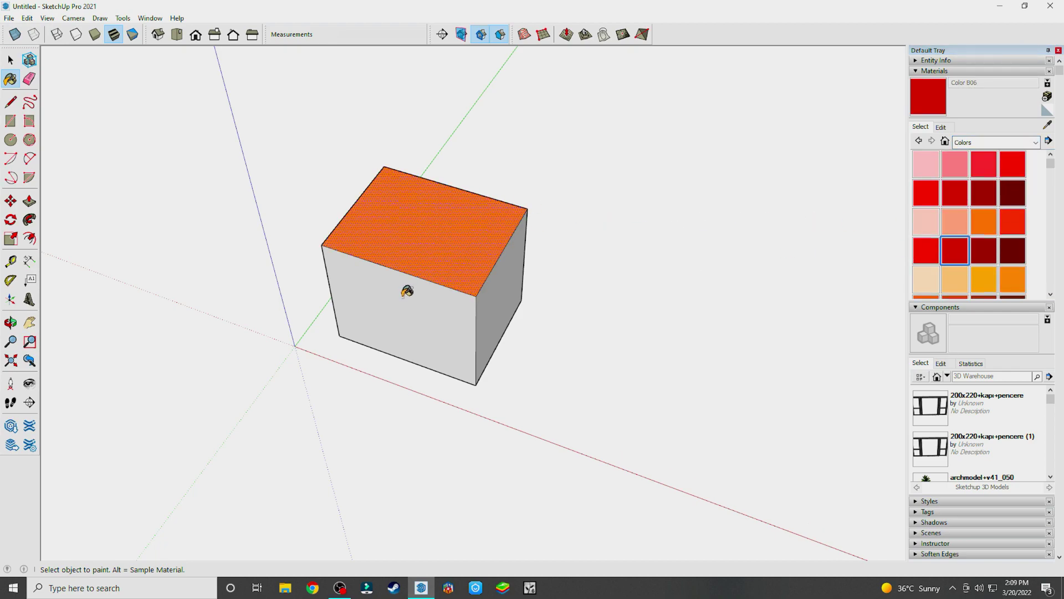
click(407, 290)
click(925, 221)
scroll(943, 233, down, 3)
scroll(967, 251, down, 3)
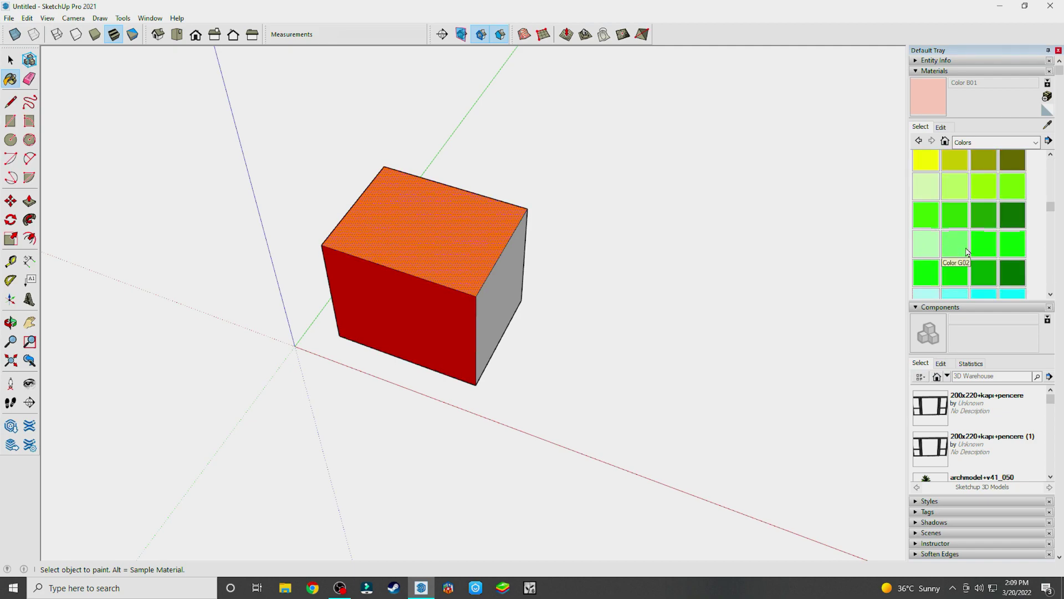
click(967, 251)
click(504, 279)
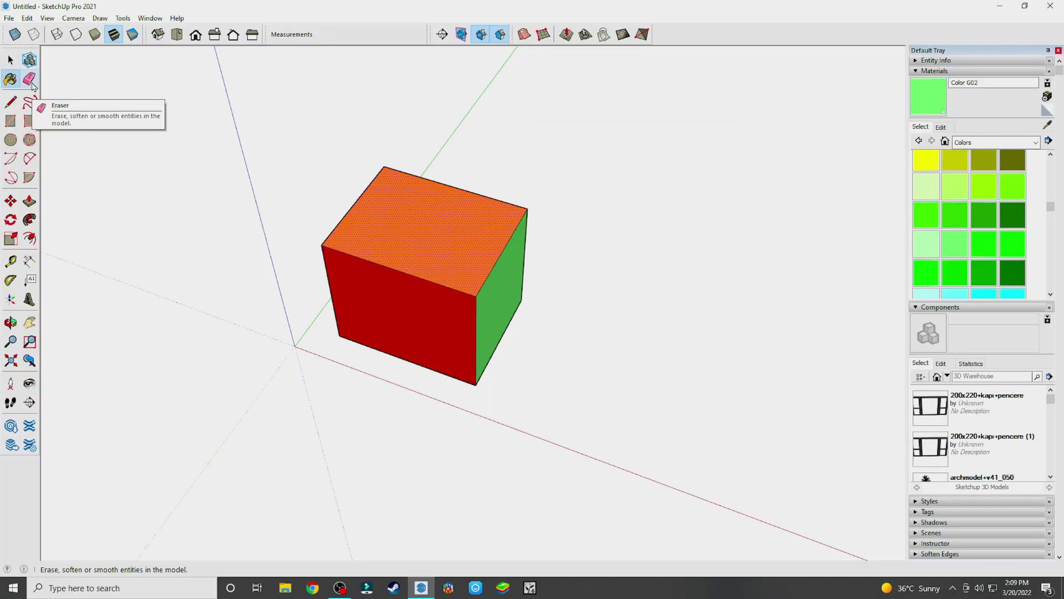
- Erase the box's top, front and back edges until all its faces are gone
click(48, 125)
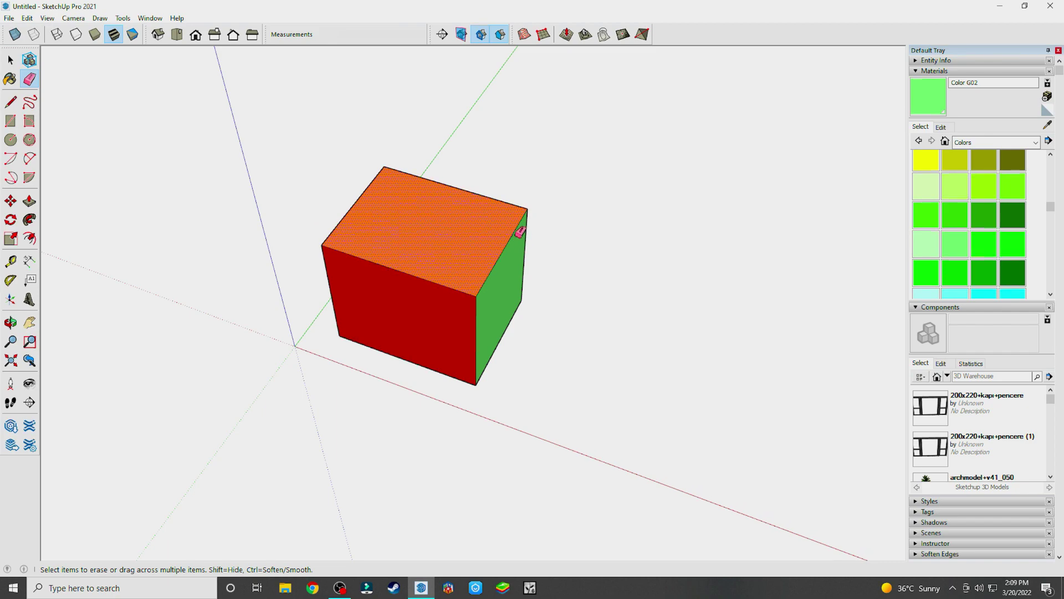
scroll(520, 233, up, 2)
scroll(516, 235, down, 1)
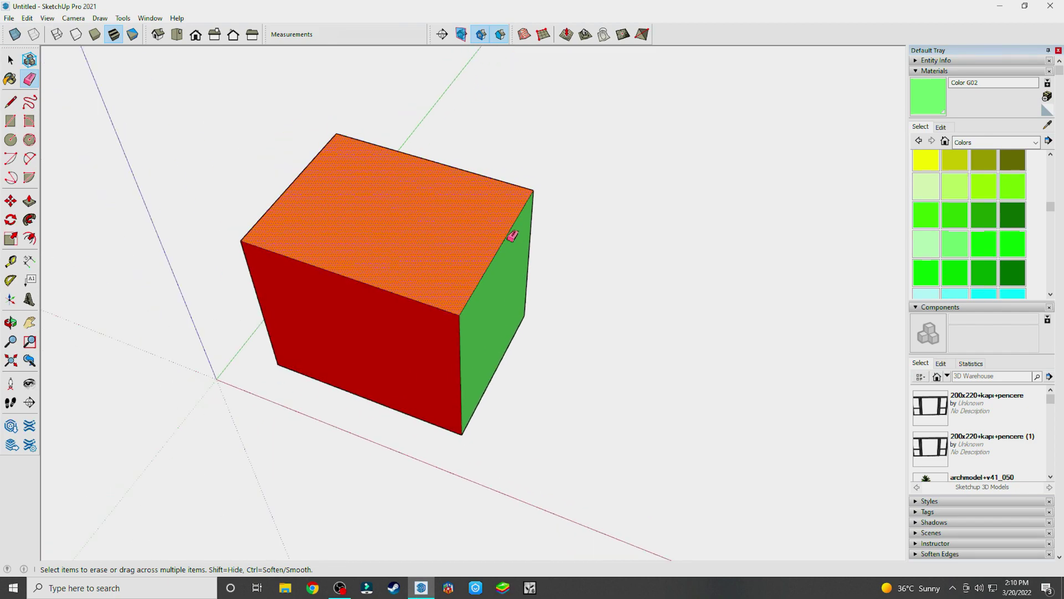
click(510, 239)
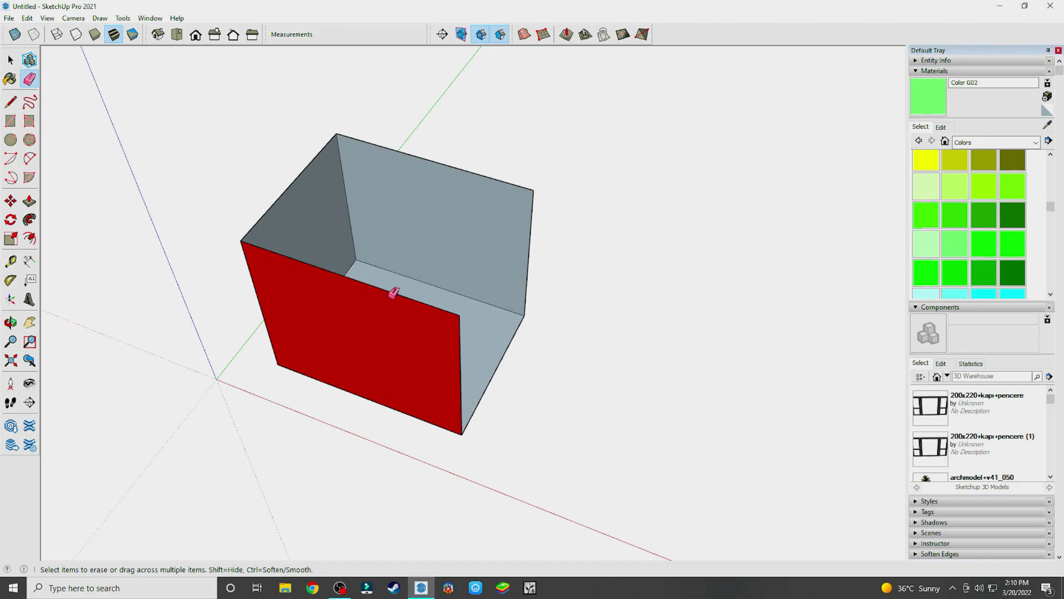
click(410, 294)
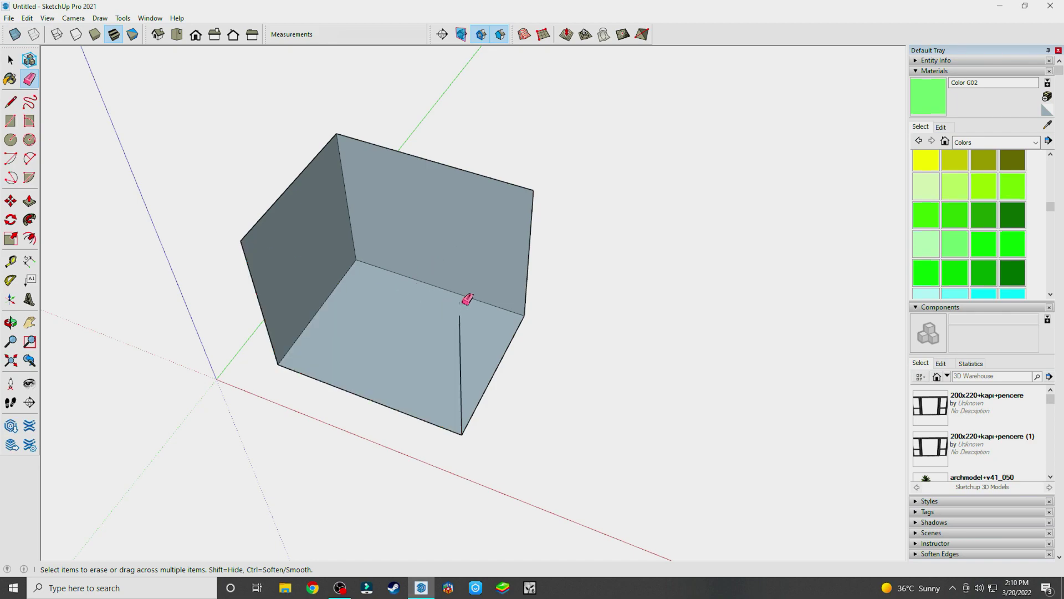
scroll(467, 300, down, 1)
click(475, 201)
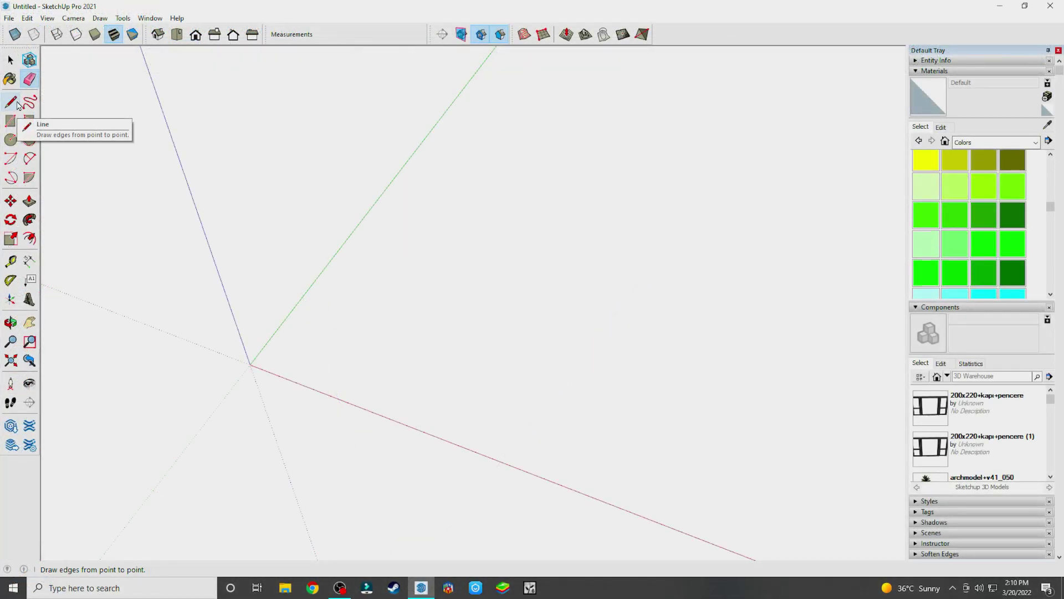
click(17, 104)
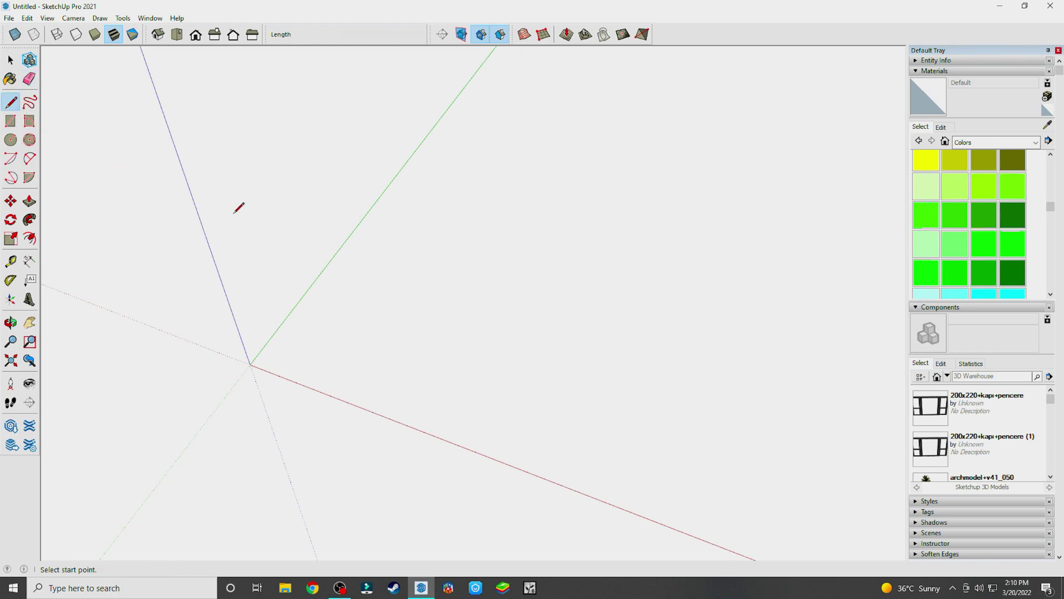
click(349, 301)
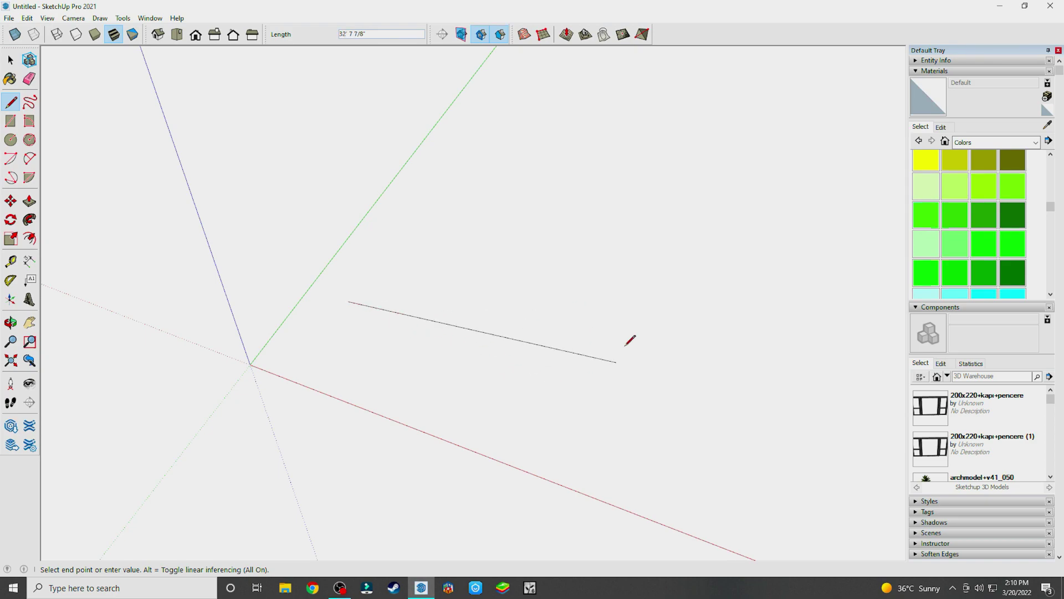
key(Escape)
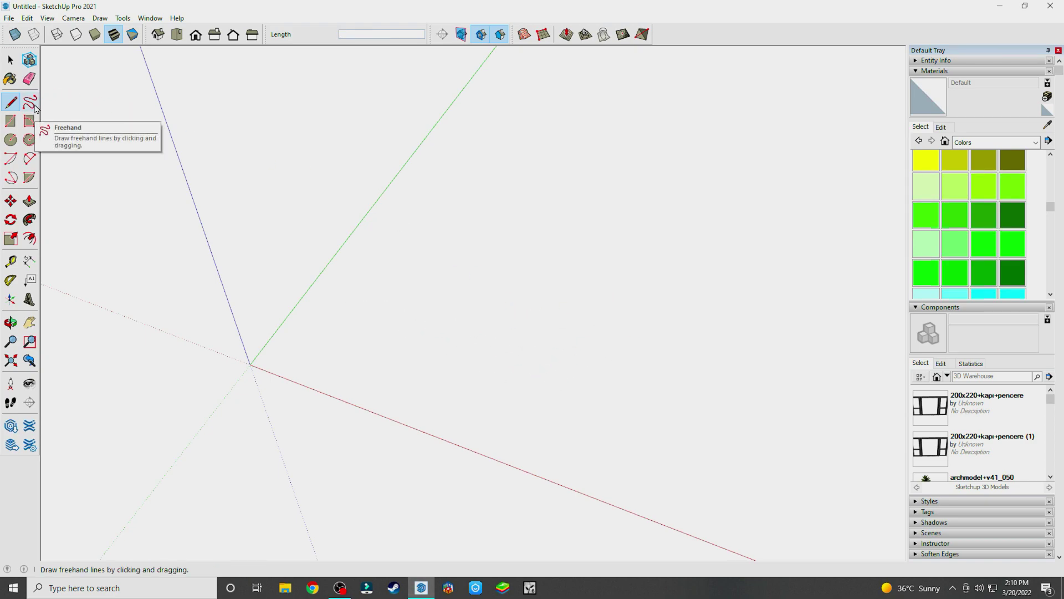
click(31, 102)
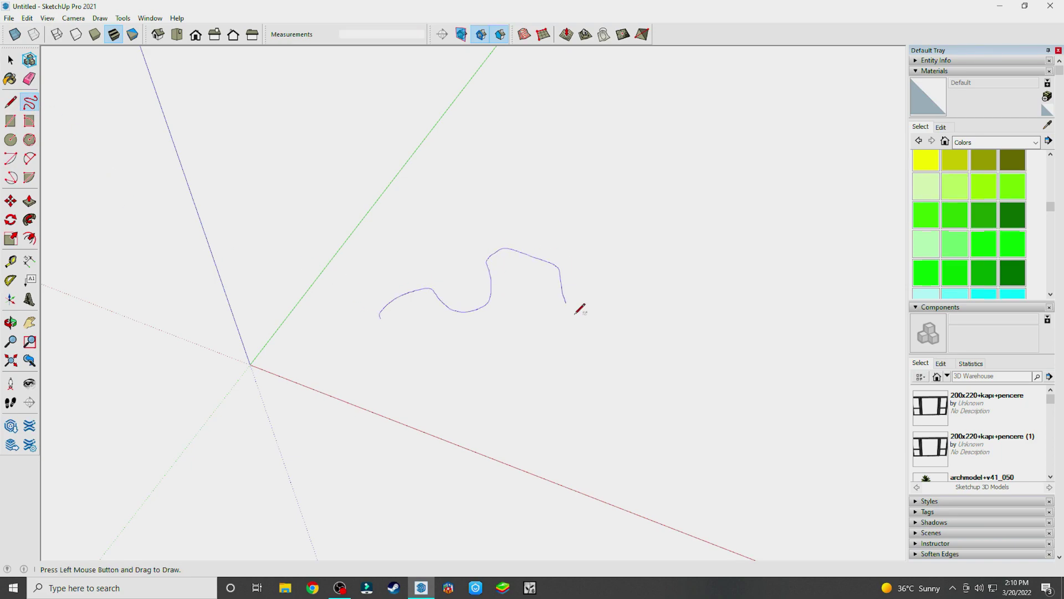
drag(463, 310, 679, 319)
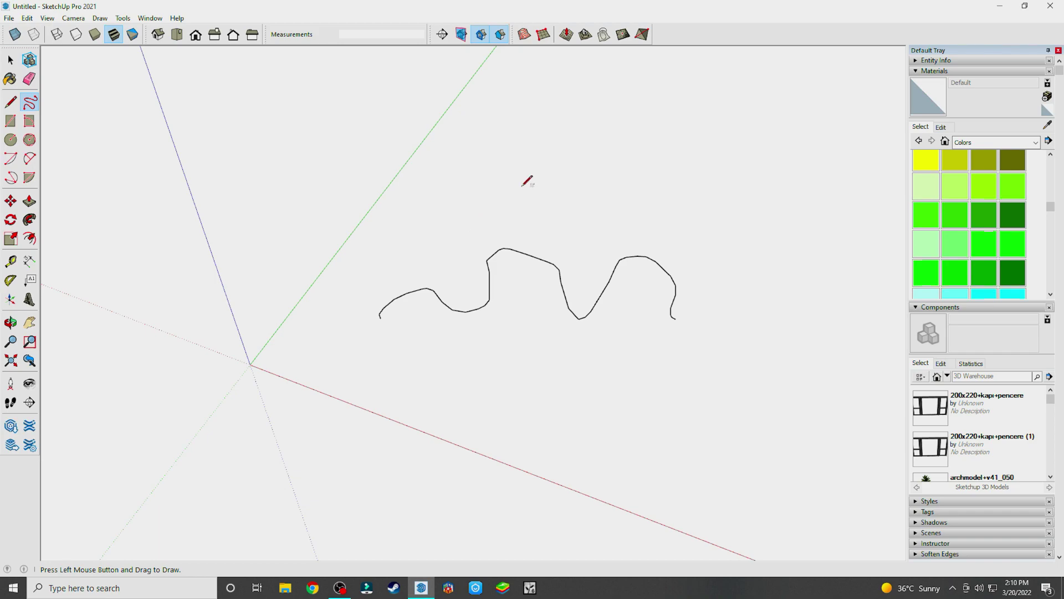
mouse_move(531, 163)
mouse_down()
mouse_move(424, 316)
mouse_move(355, 321)
mouse_up()
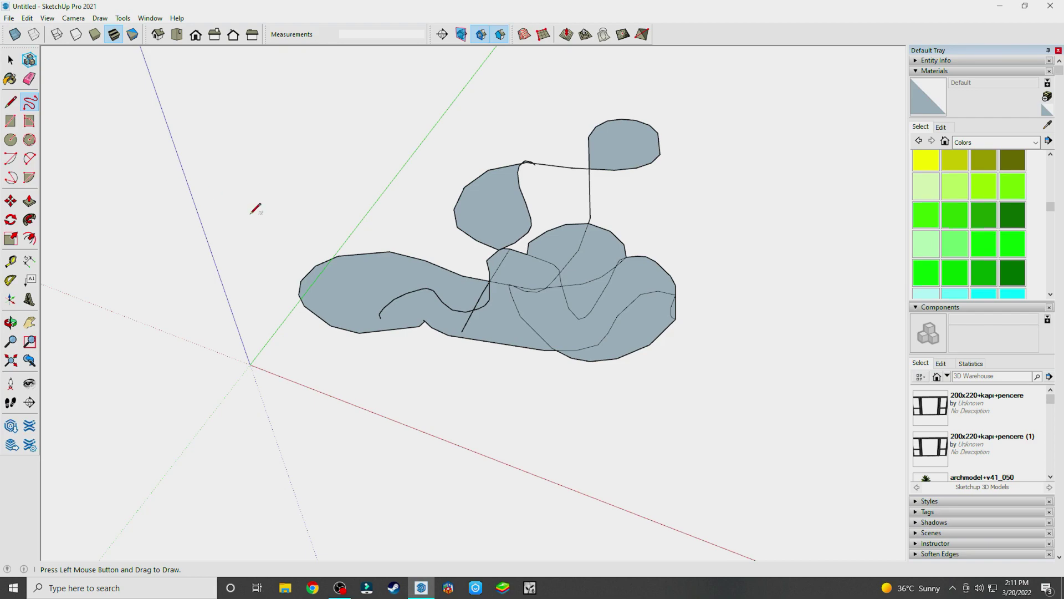
key(ctrl+z)
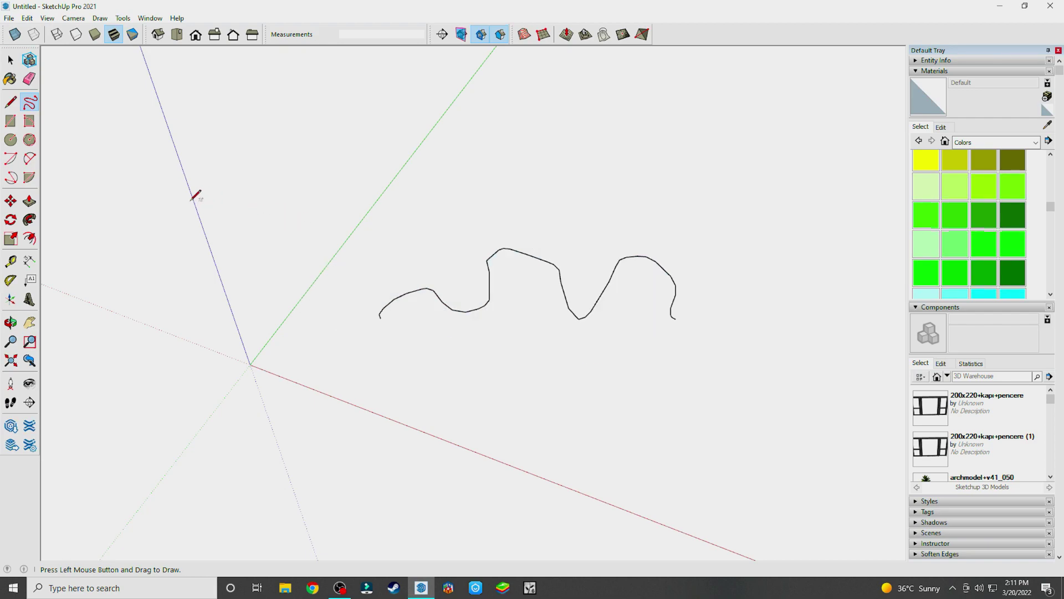
key(ctrl+z)
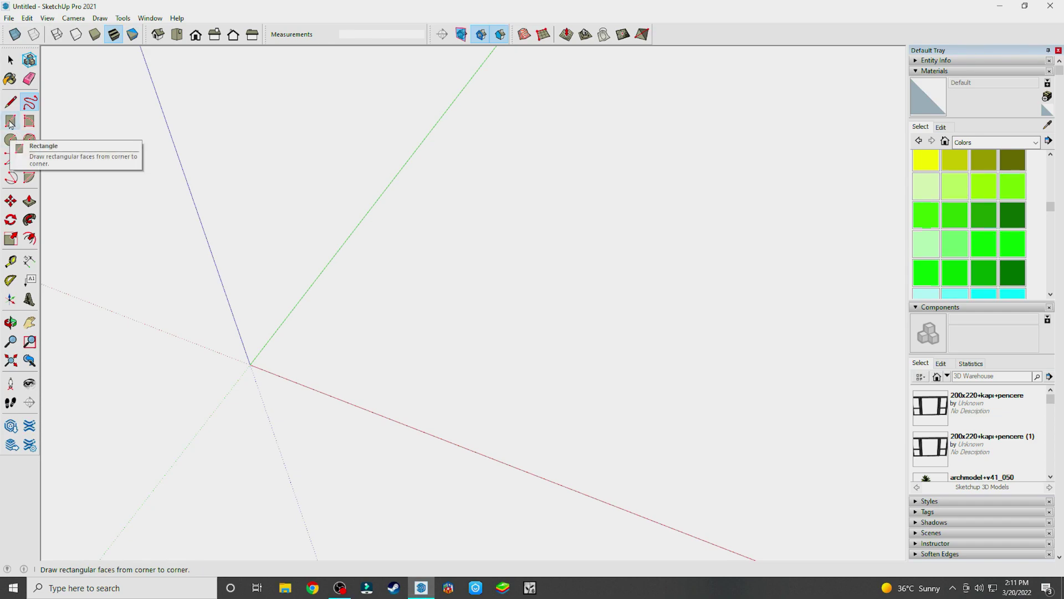
click(10, 123)
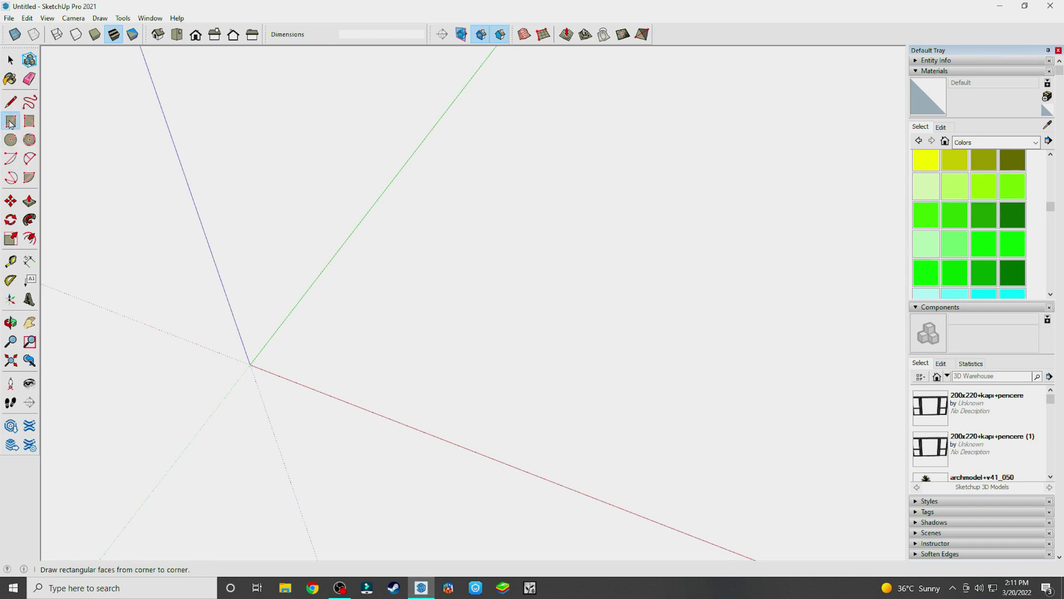
click(307, 347)
click(451, 303)
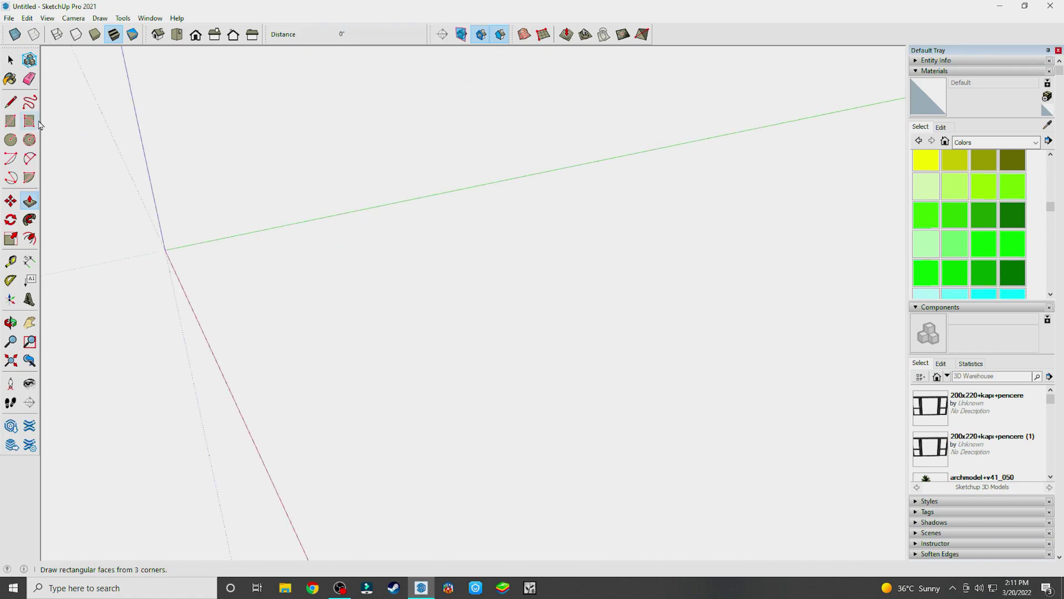
click(30, 121)
click(301, 283)
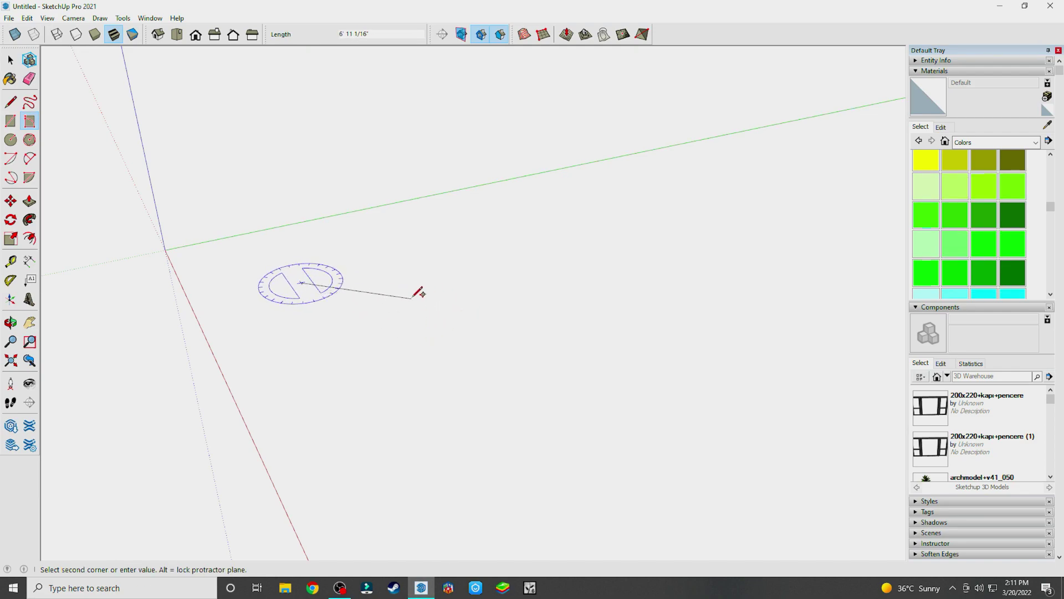
click(450, 251)
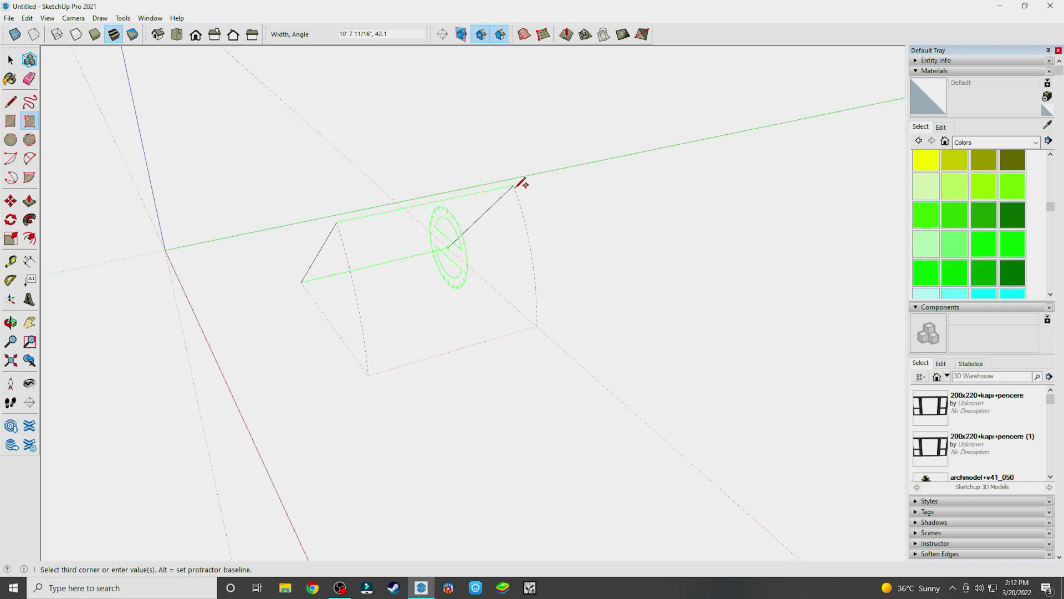
click(521, 195)
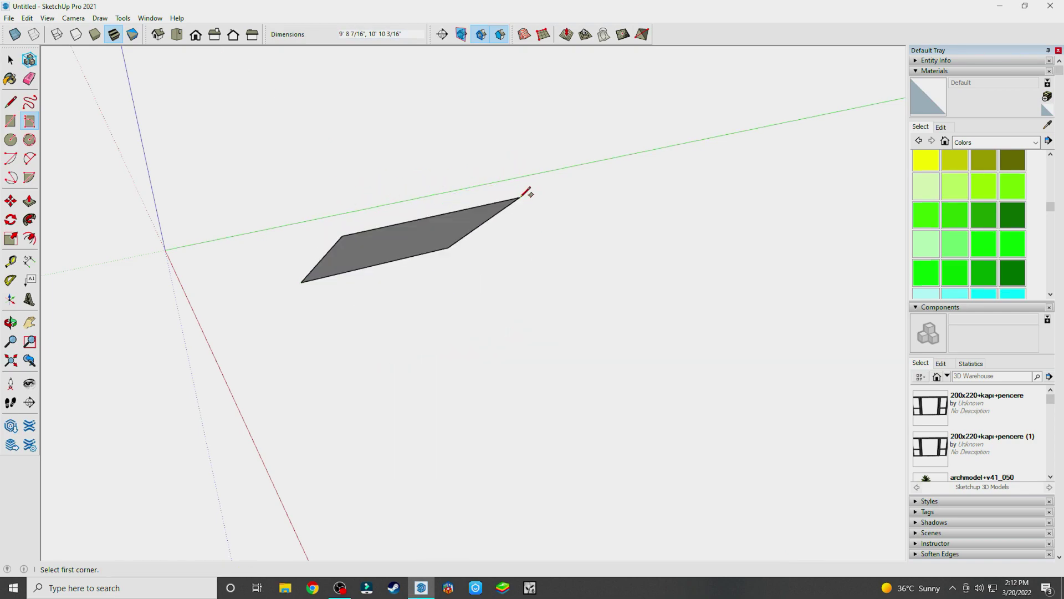
key(o)
mouse_move(304, 264)
mouse_down()
mouse_move(752, 163)
mouse_move(632, 209)
mouse_move(791, 199)
mouse_move(543, 283)
mouse_up()
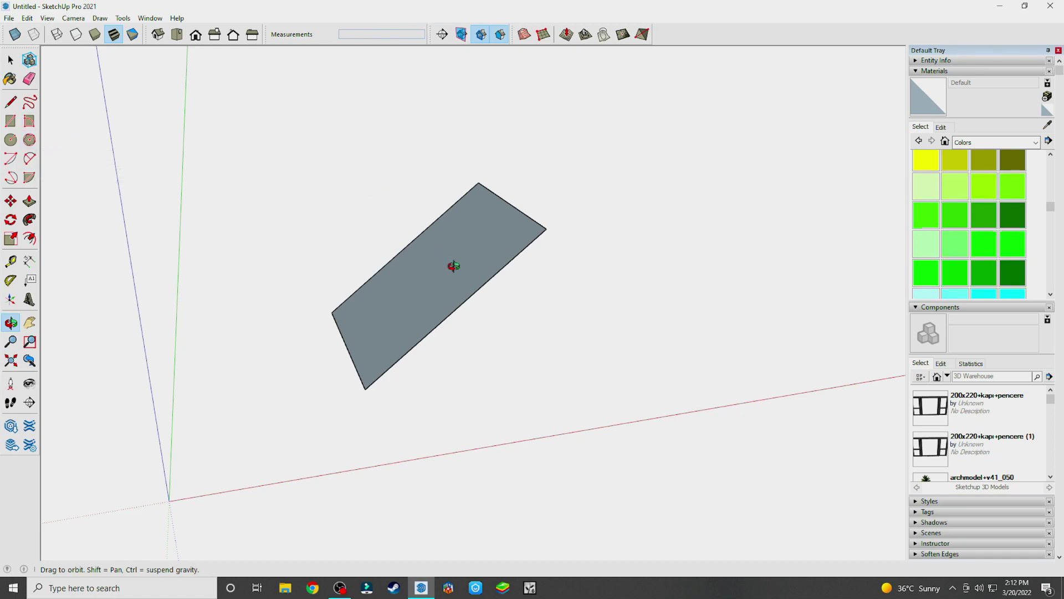
key(p)
drag(453, 271, 382, 224)
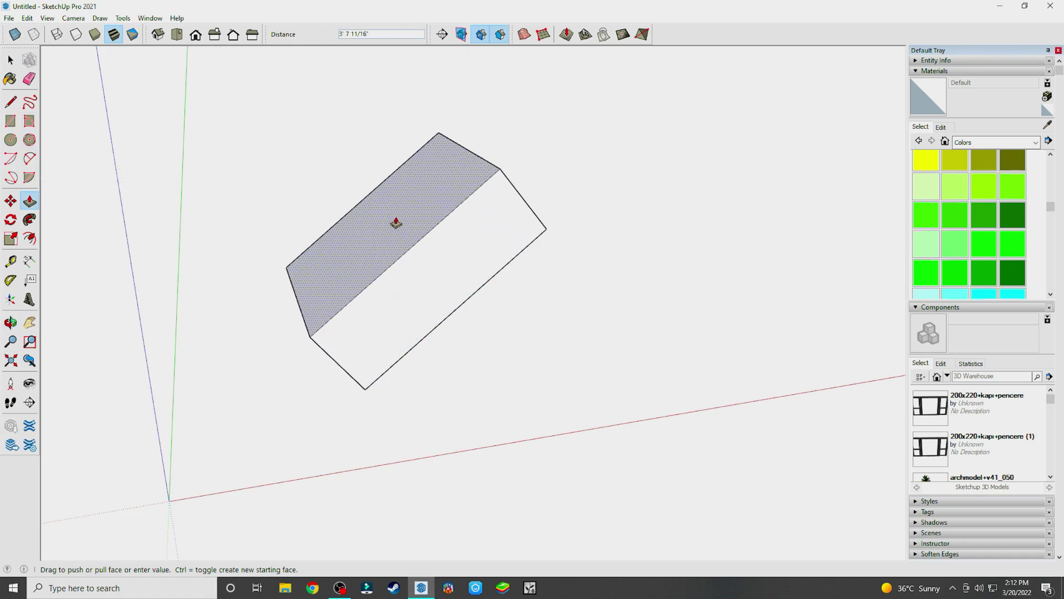
key(ctrl+z)
key(ctrl+z)
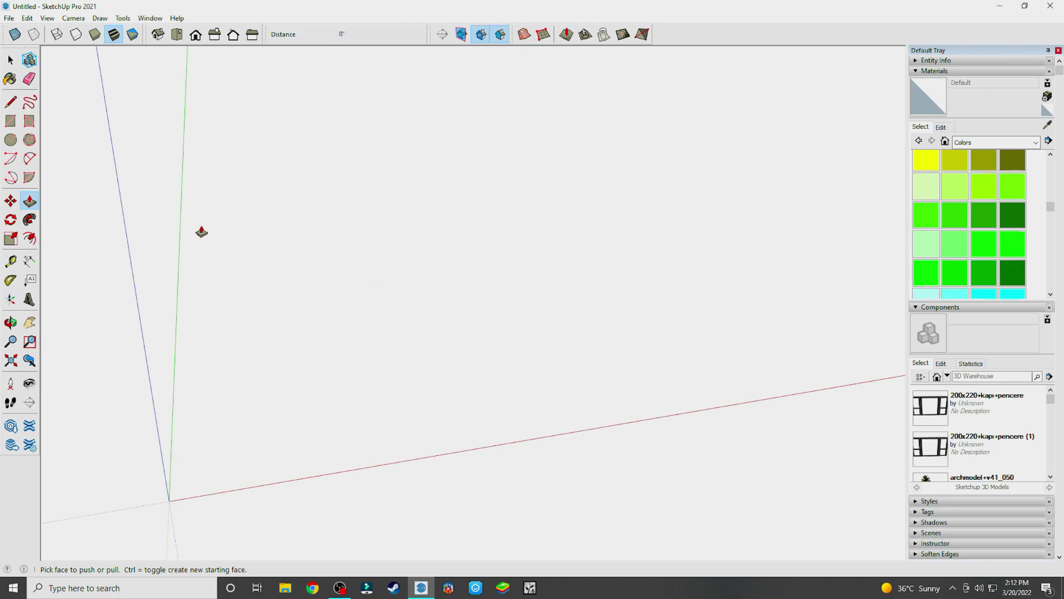
click(11, 140)
click(288, 398)
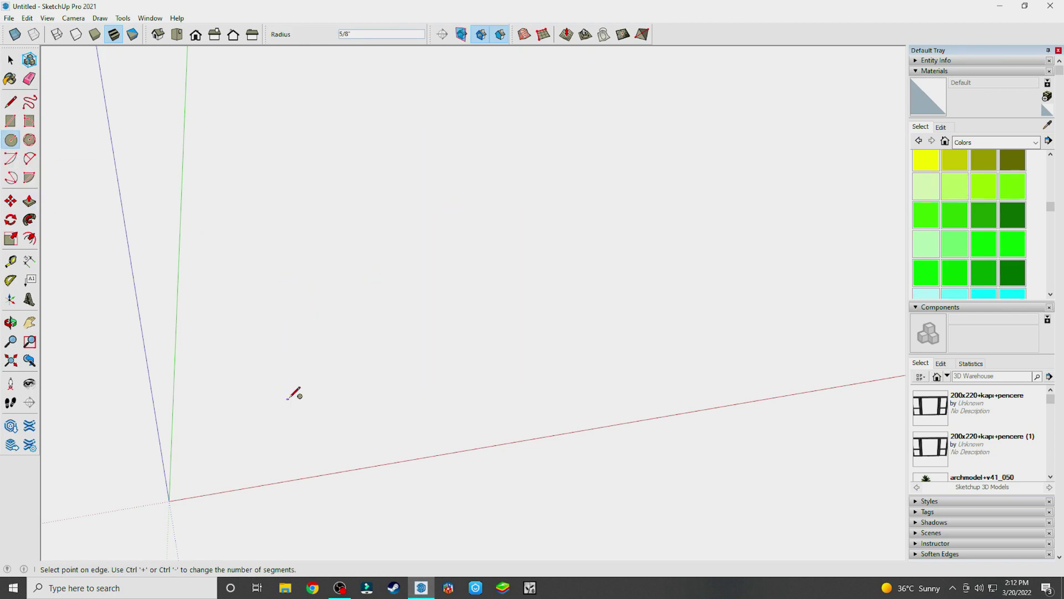
click(317, 355)
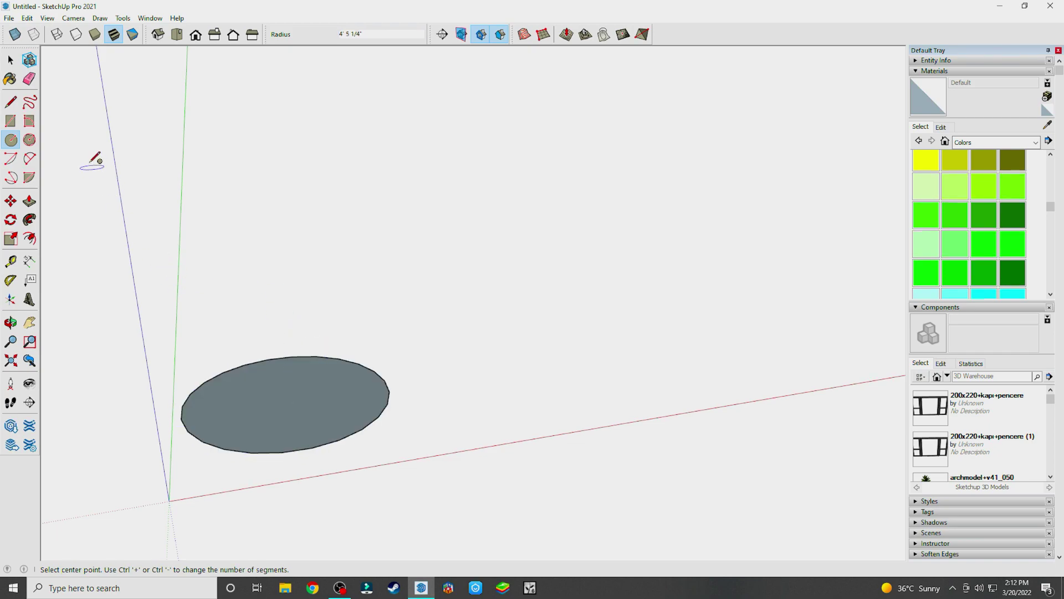
click(29, 140)
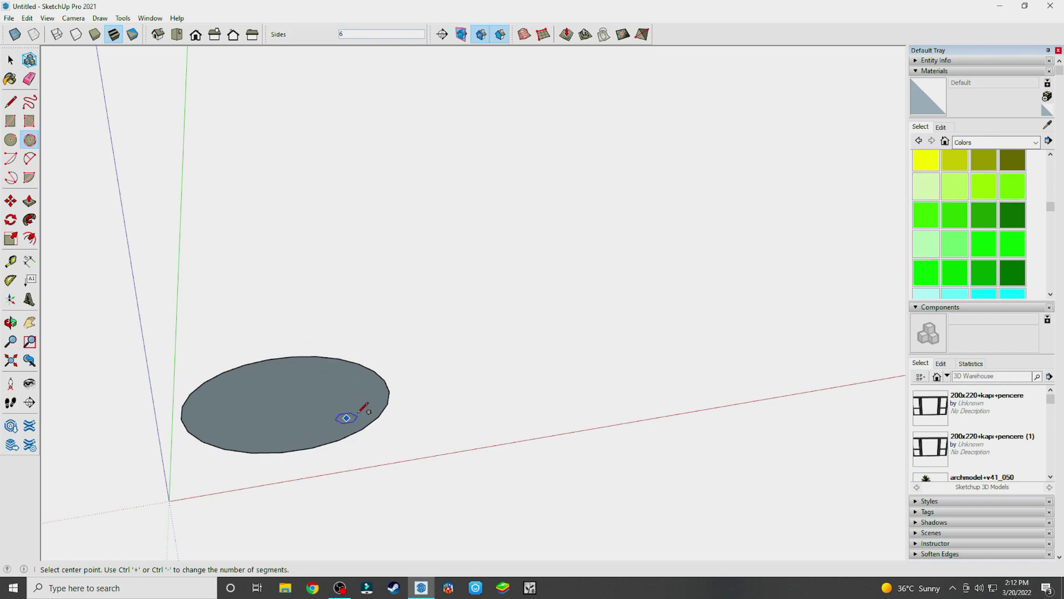
click(428, 300)
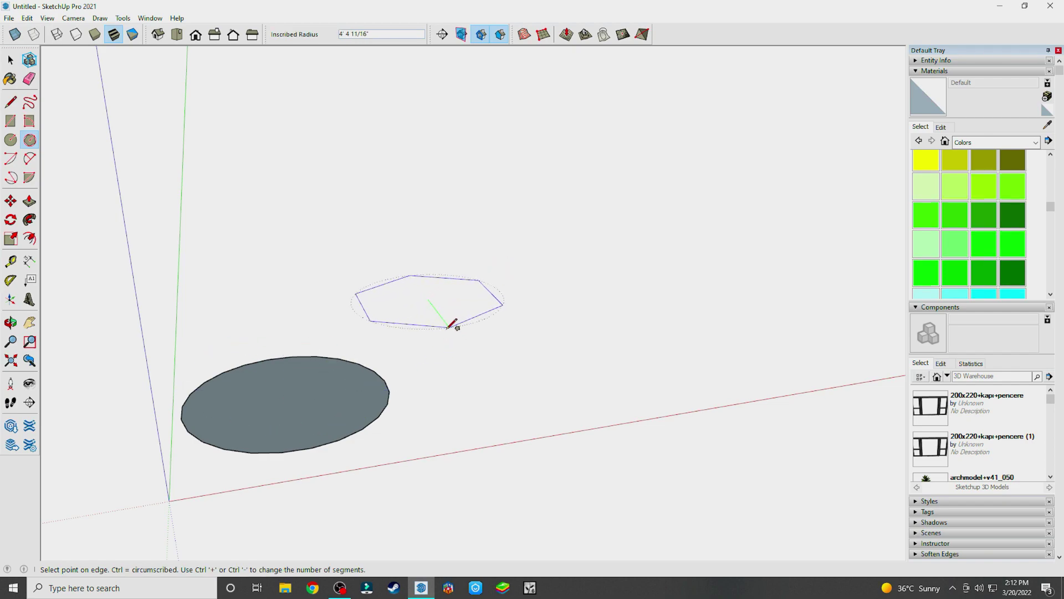
click(449, 327)
key(o)
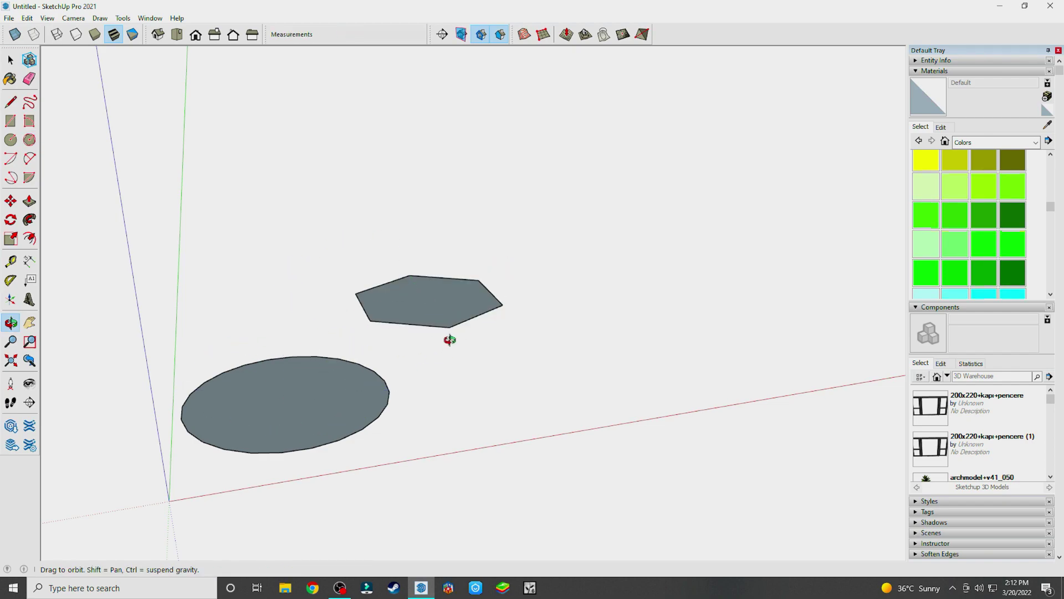
mouse_move(450, 339)
mouse_down()
mouse_move(266, 333)
mouse_move(441, 342)
mouse_up()
key(ctrl+z)
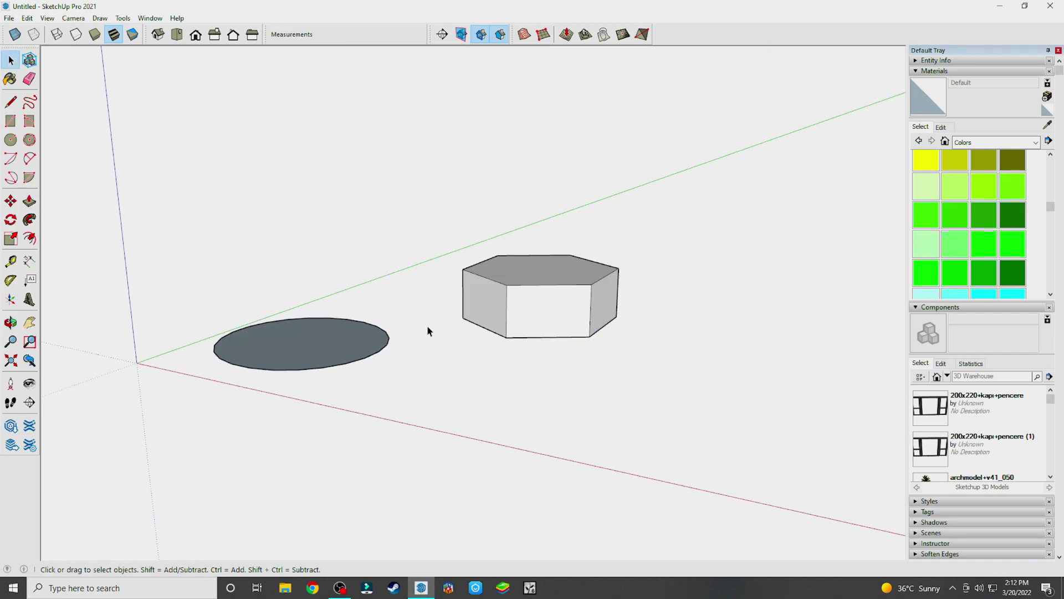
key(ctrl+z)
key(ctrl+z)
key(ctrl+z)
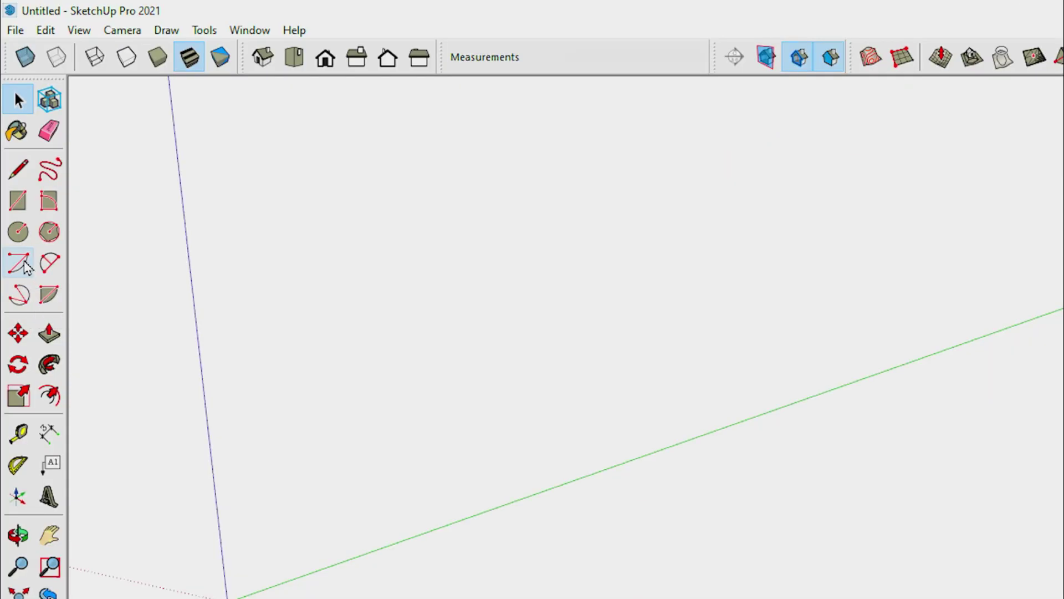
click(18, 263)
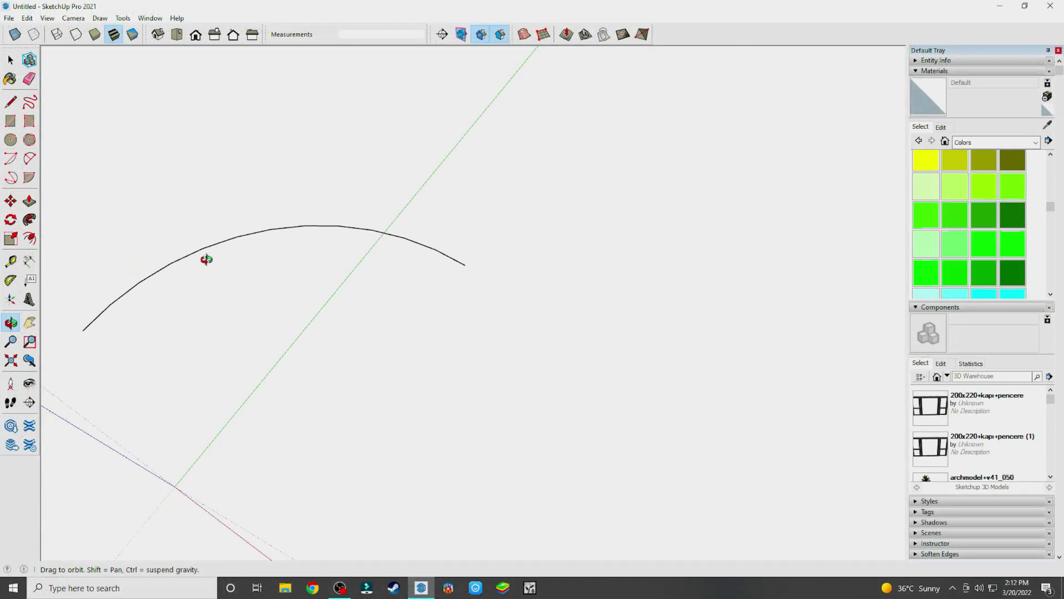
key(ctrl+z)
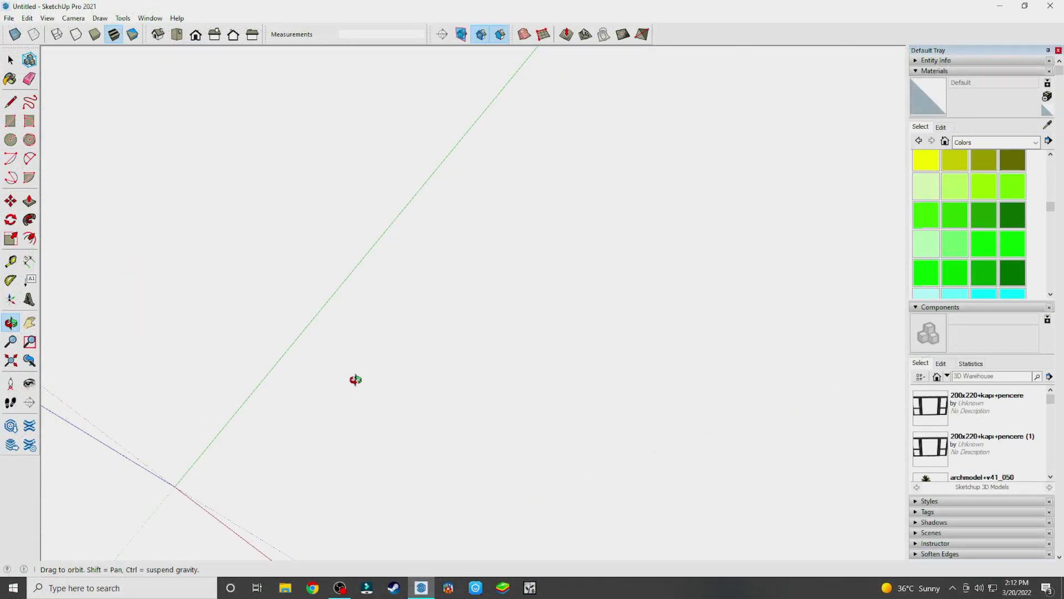
drag(356, 379, 263, 242)
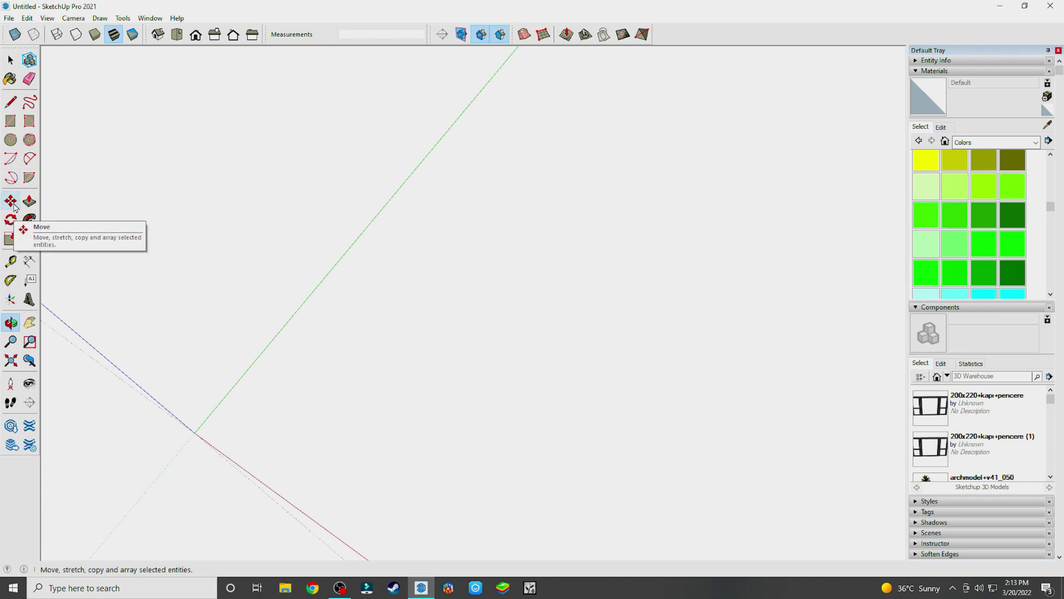
click(11, 202)
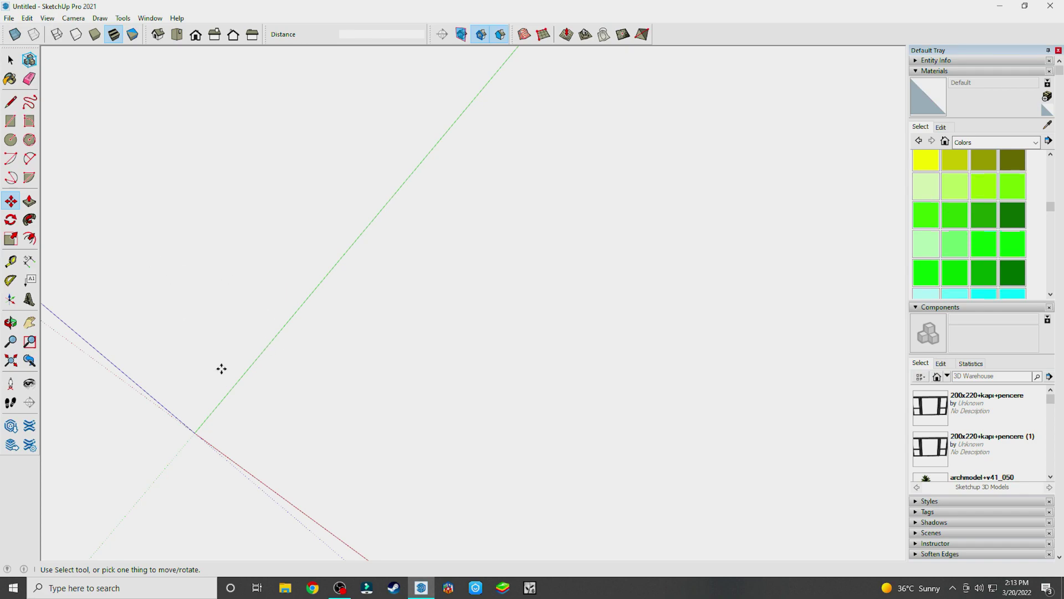
- Draw a rectangular face on the ground near the origin
key(r)
click(254, 428)
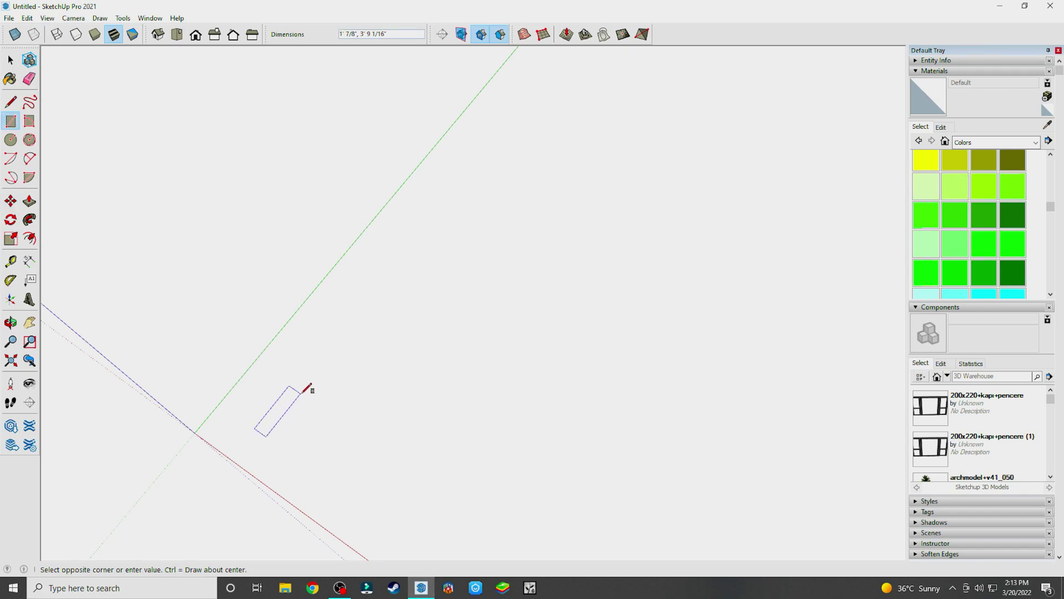
click(353, 411)
key(space)
- Select the rectangle with its edges and move it about 2' 8 3/16" by its corner
double_click(311, 427)
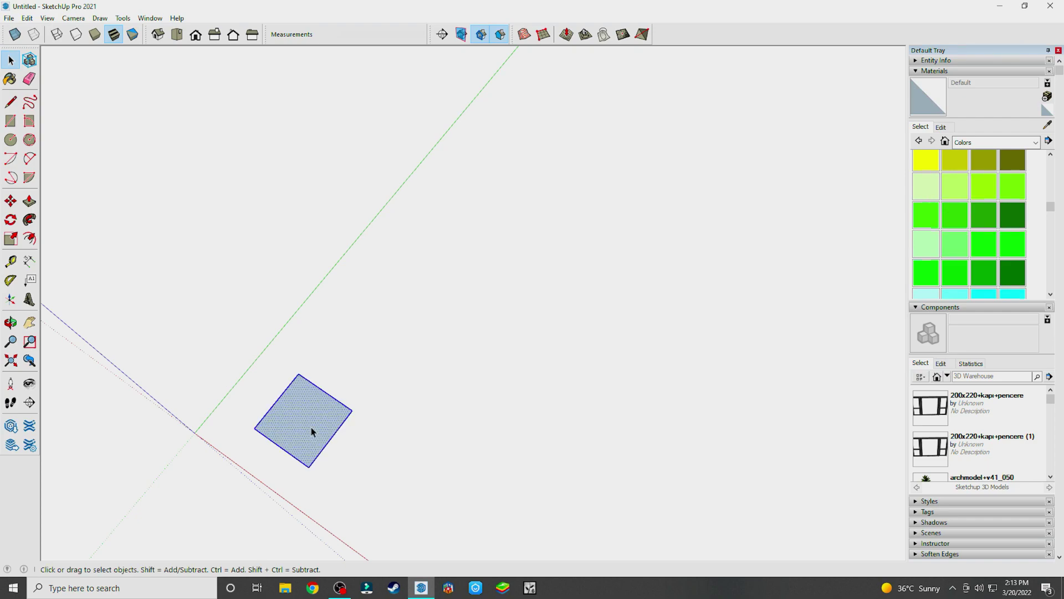
click(11, 202)
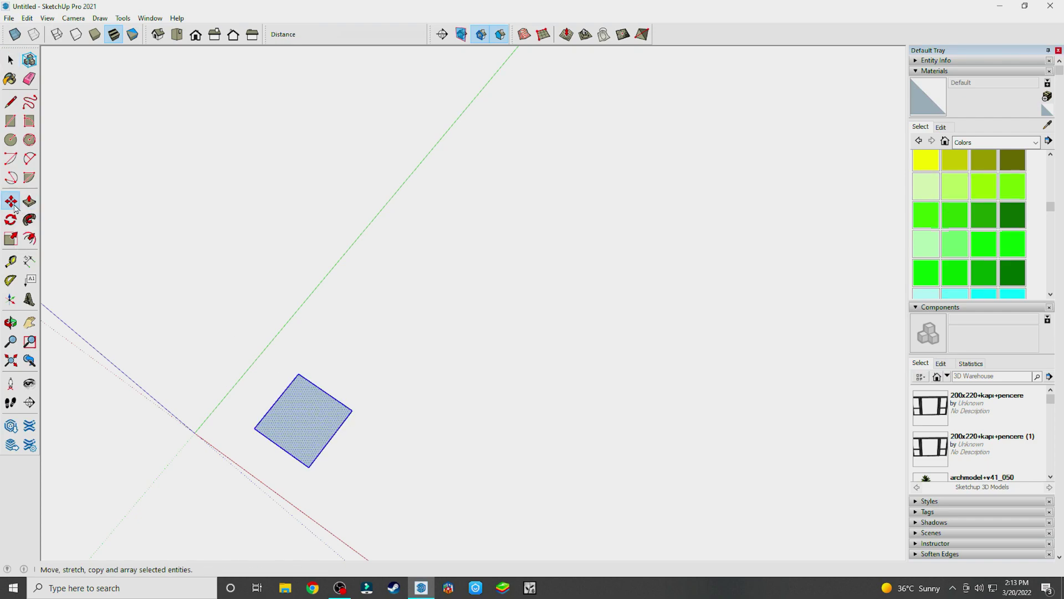
click(352, 410)
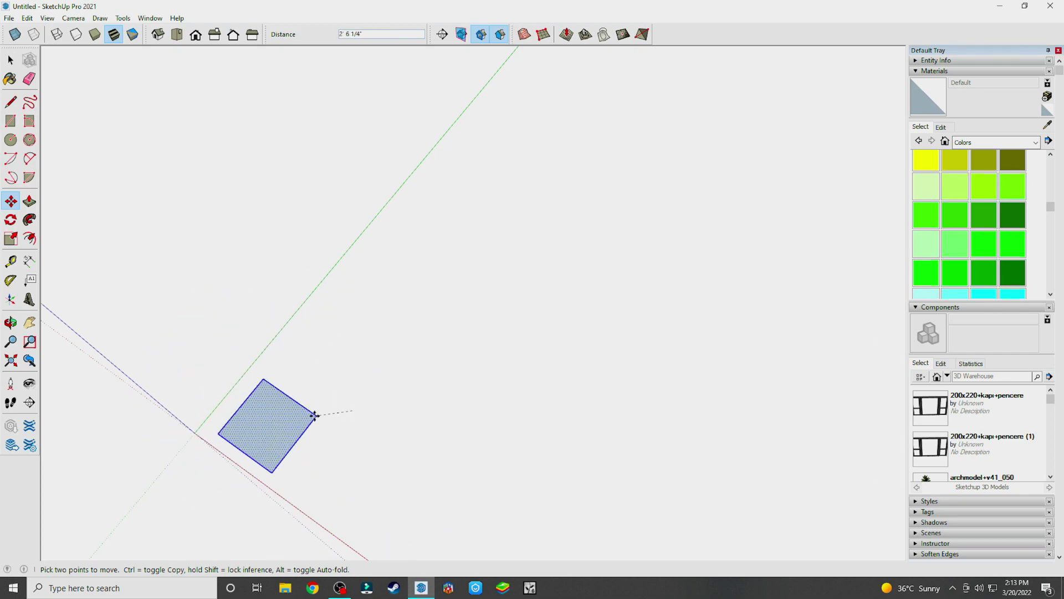
click(323, 390)
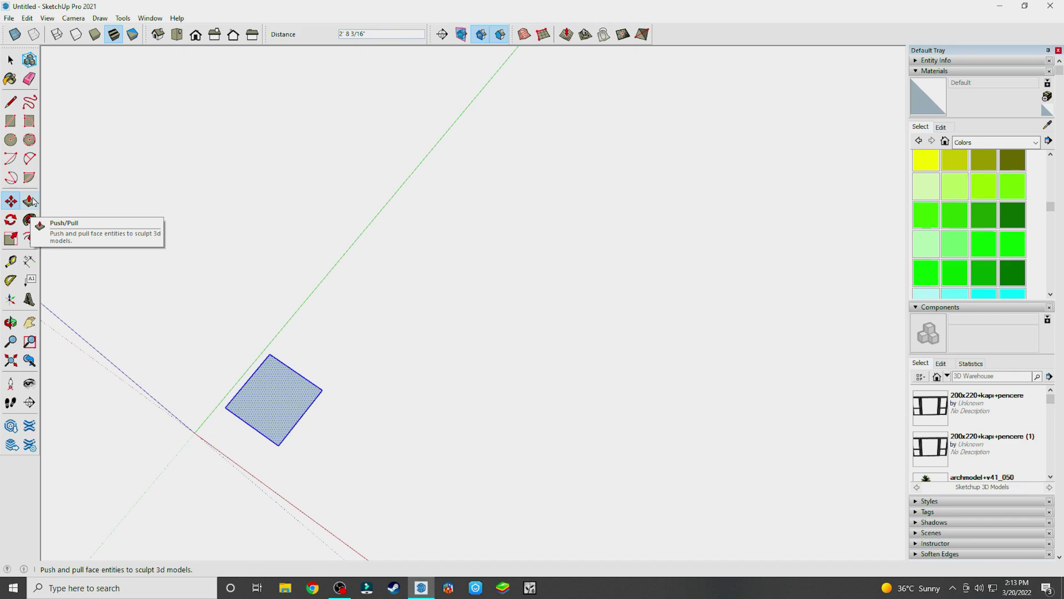
- Extrude the rectangle face upward into a box
click(31, 202)
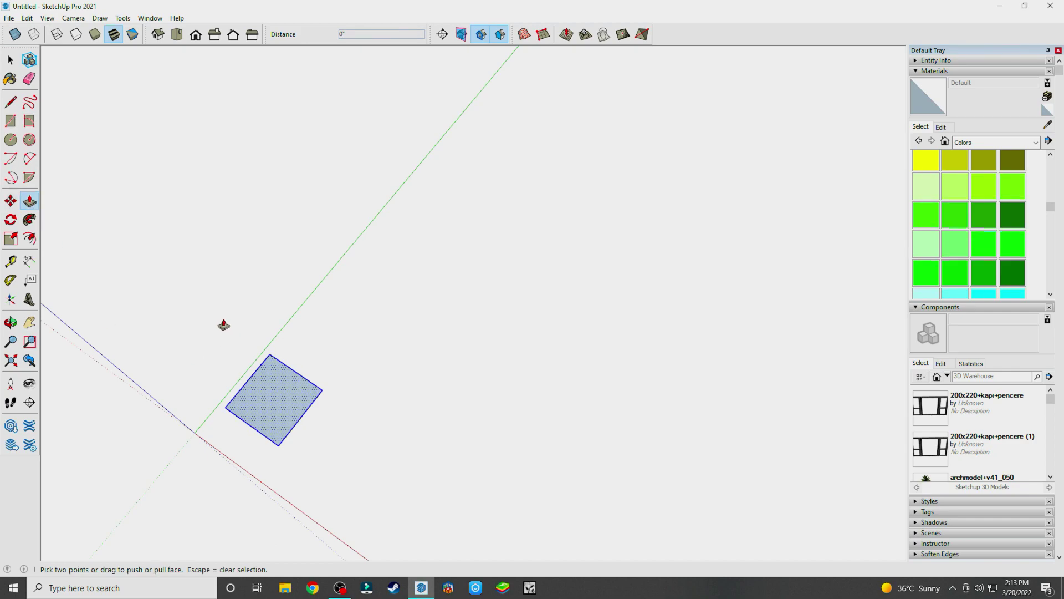
mouse_move(268, 364)
middle_down()
mouse_move(296, 393)
mouse_move(252, 325)
middle_up()
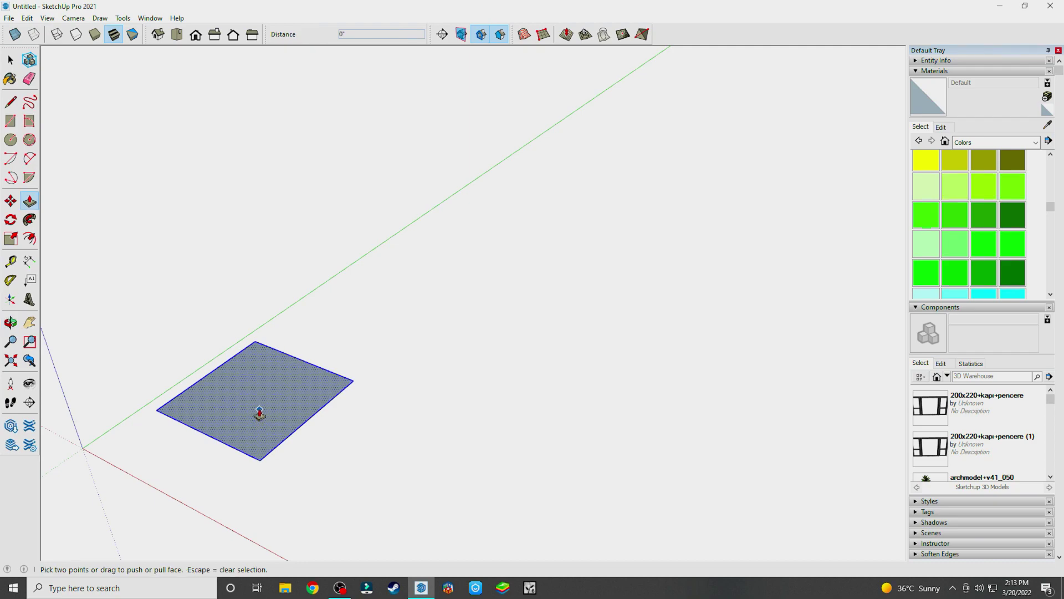
drag(257, 419, 244, 299)
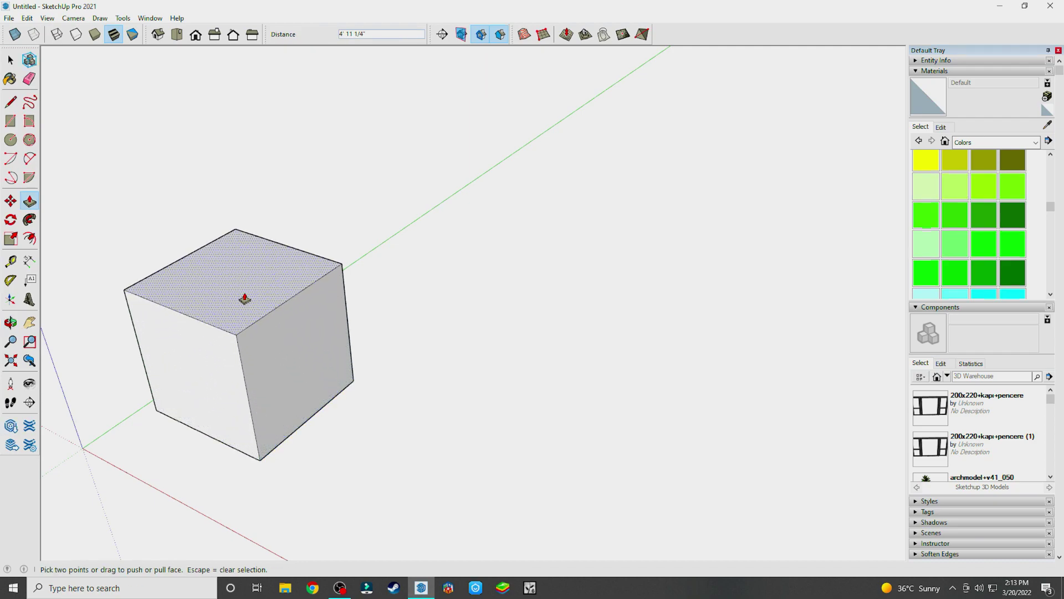
- Push the box's right face inward to make a narrow block
key(space)
click(279, 350)
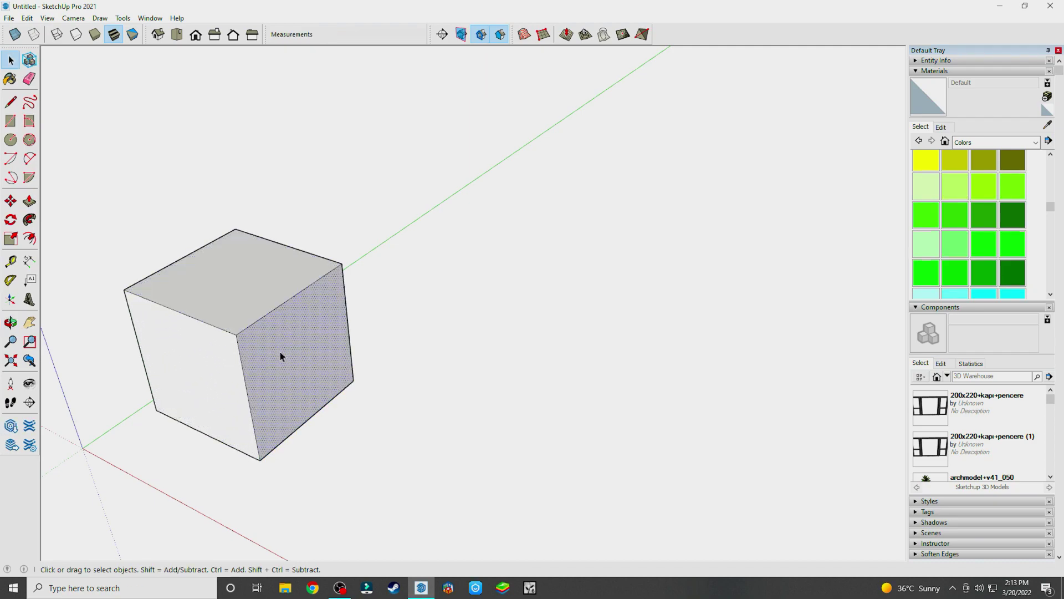
key(p)
drag(280, 357, 236, 326)
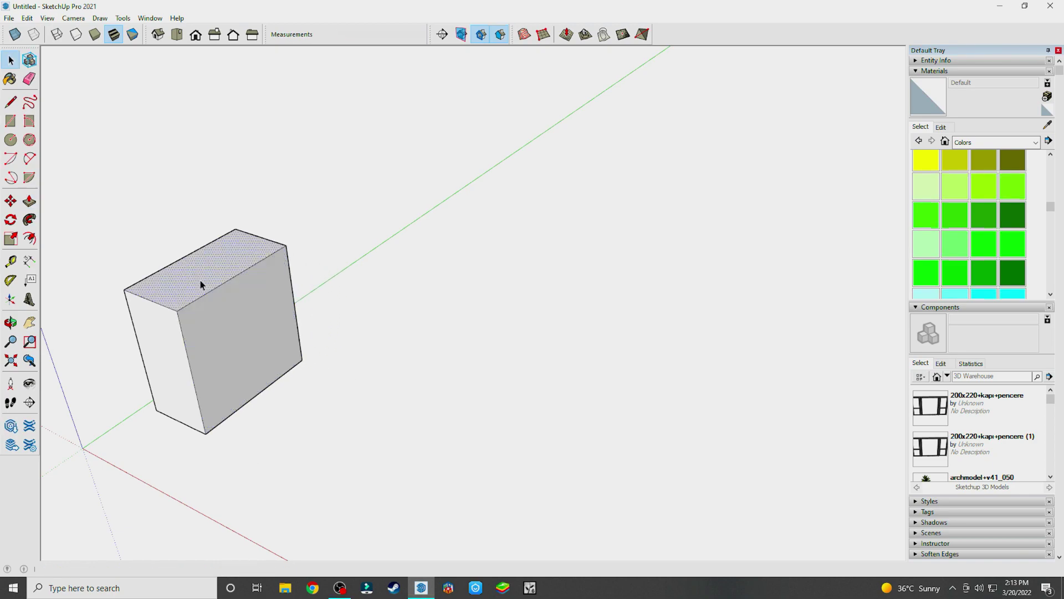
mouse_move(202, 280)
middle_down()
mouse_move(394, 285)
mouse_move(66, 217)
middle_up()
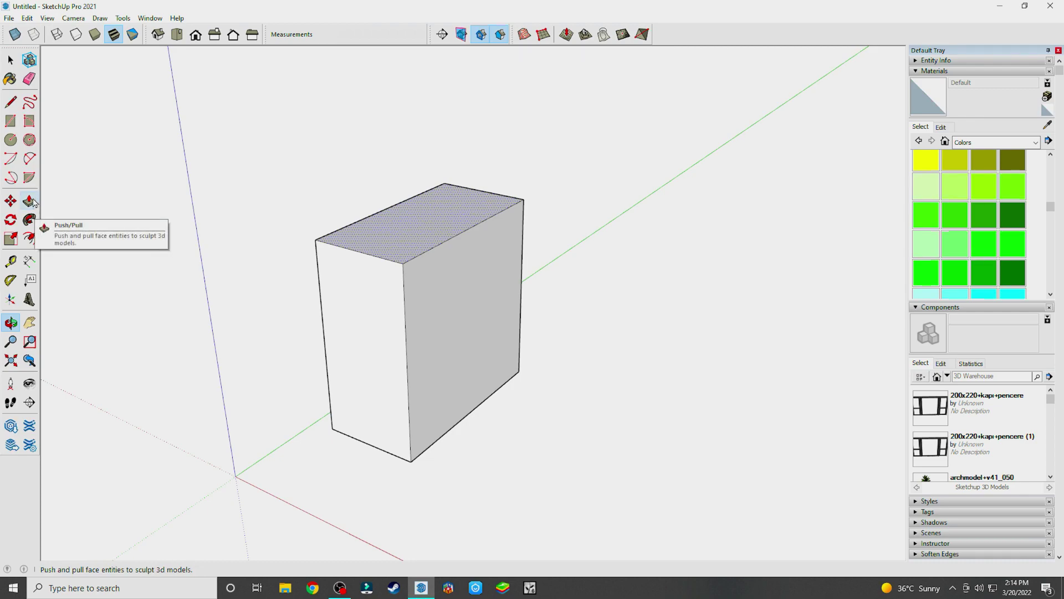
- Draw a circle on the ground beside the box
click(11, 140)
click(558, 434)
click(587, 467)
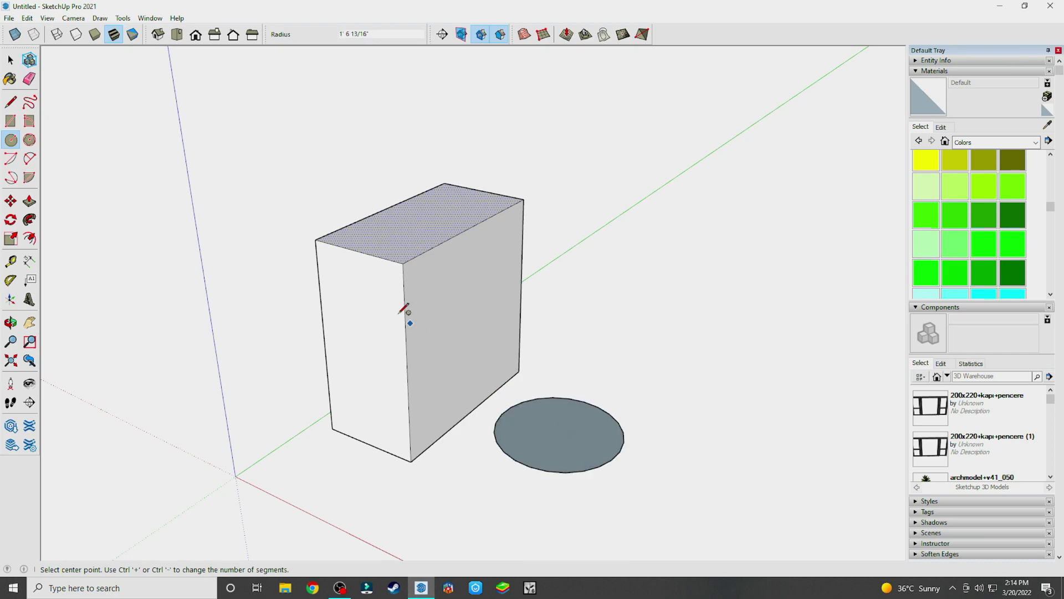
- Raise the box top slightly and extrude the circle 2' 11" into a cylinder
click(29, 200)
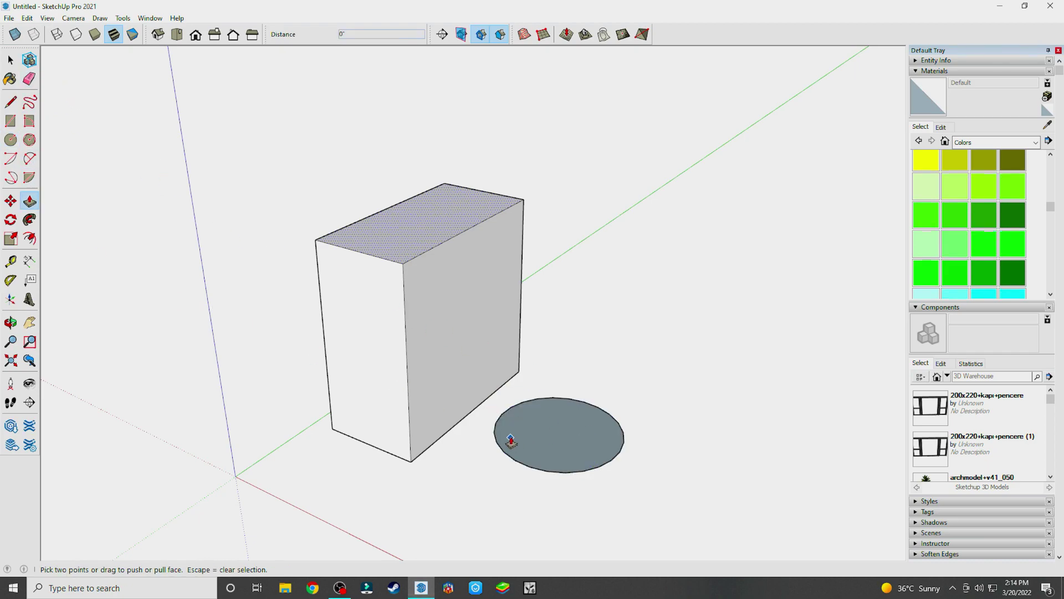
drag(511, 441, 516, 430)
key(space)
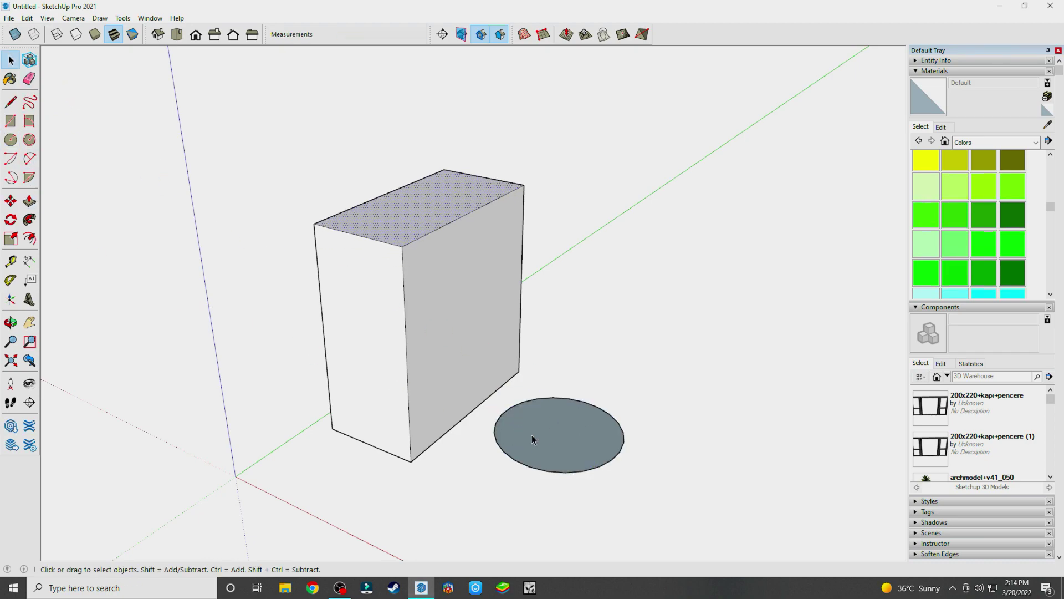
click(534, 438)
key(p)
drag(534, 443, 524, 338)
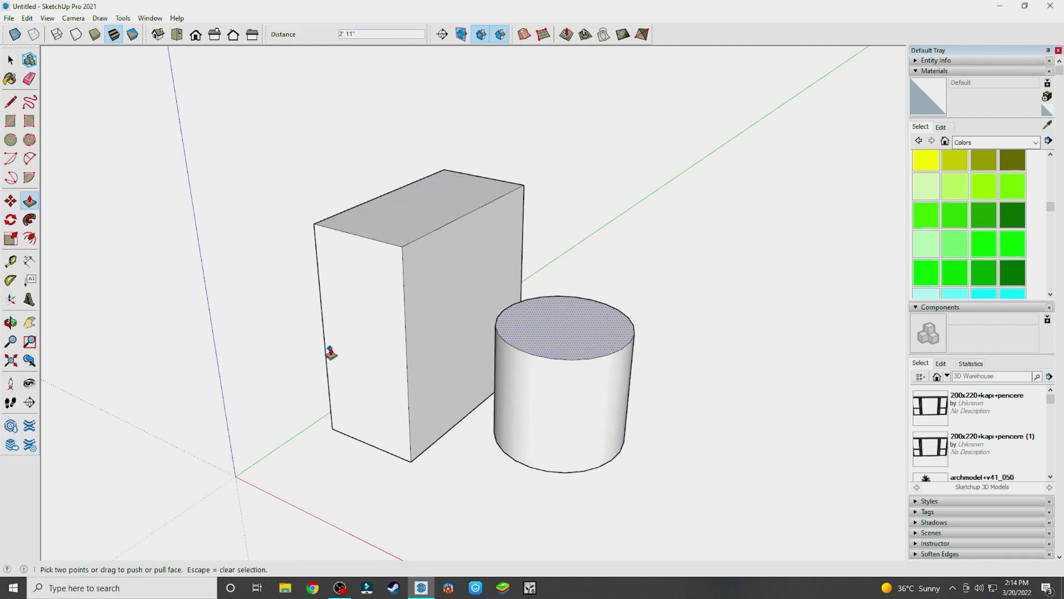
- Draw a hexagon in front of the cylinder and extrude it into a short prism
click(28, 139)
scroll(504, 281, down, 2)
click(527, 466)
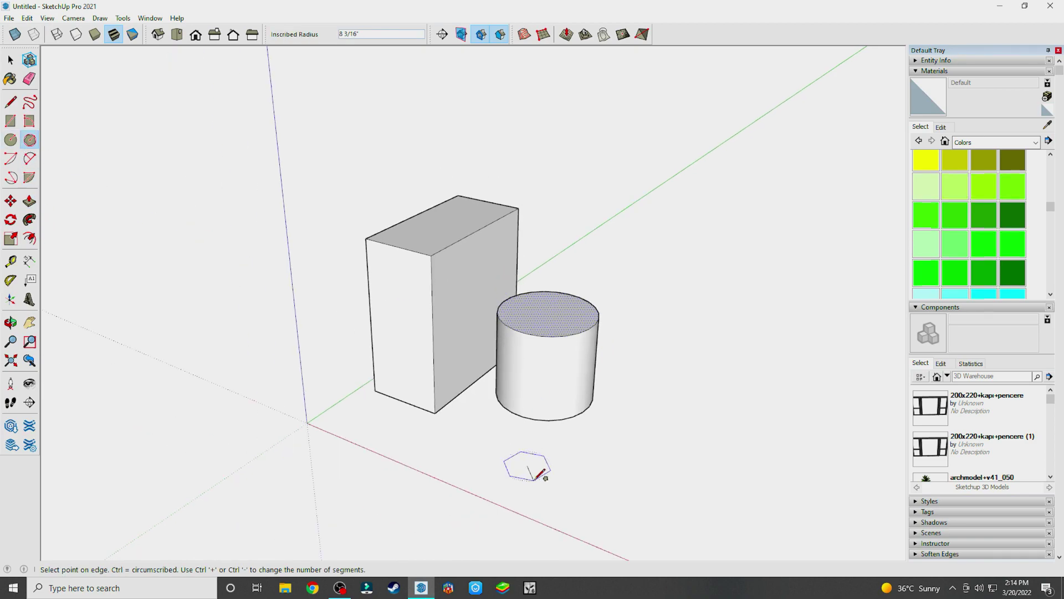
key(space)
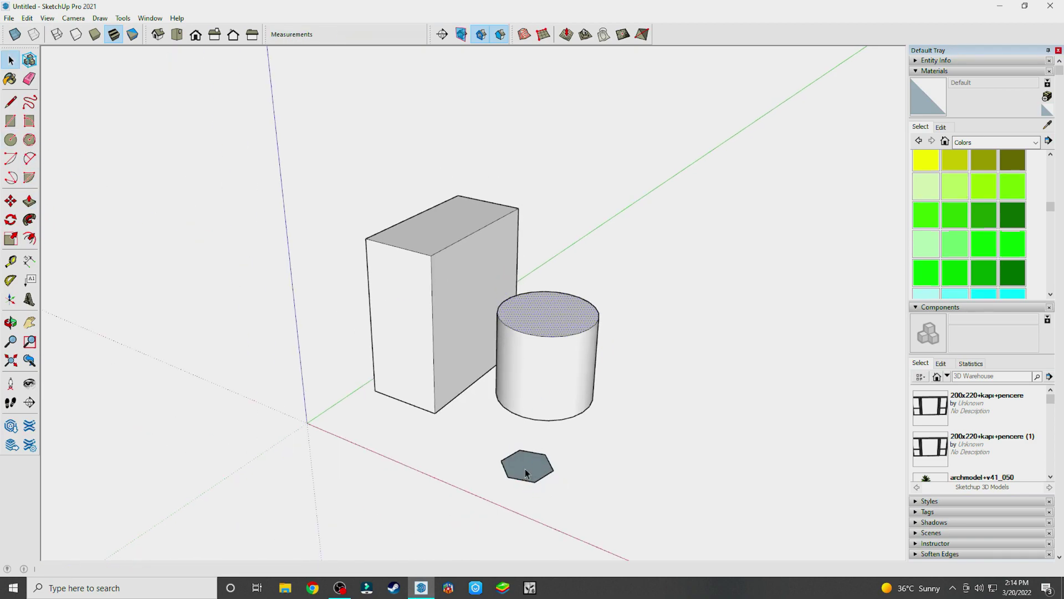
key(p)
drag(526, 472, 527, 410)
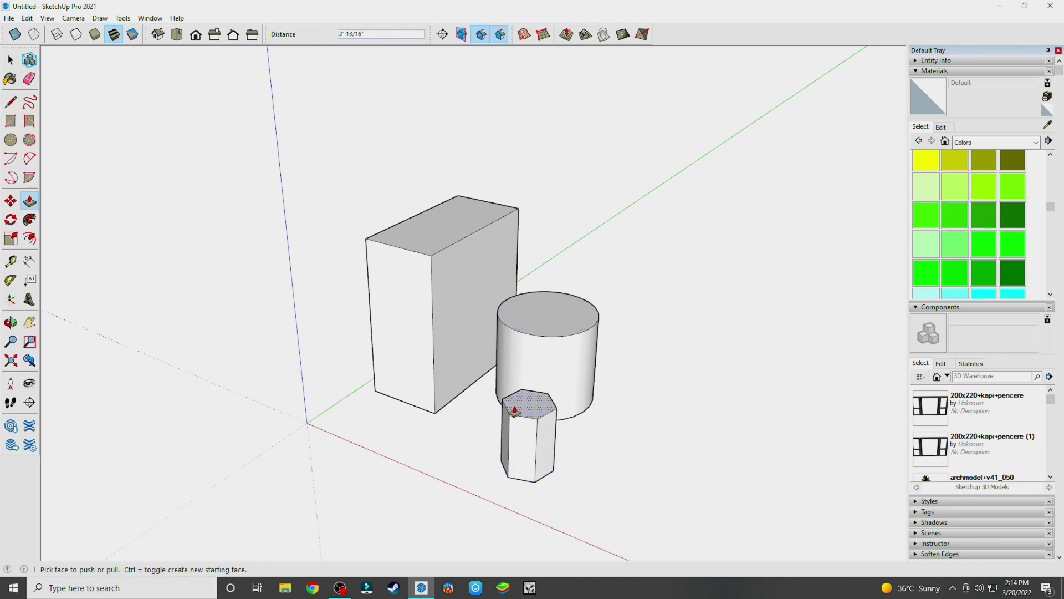
key(space)
scroll(447, 364, up, 2)
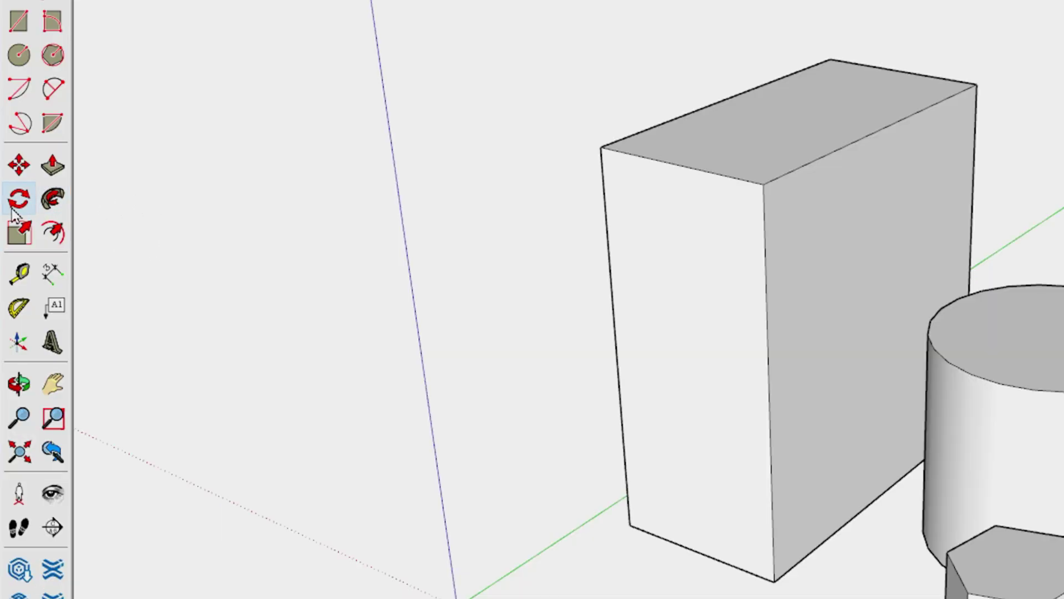
- Select the whole block and rotate it about its top-left corner
click(19, 205)
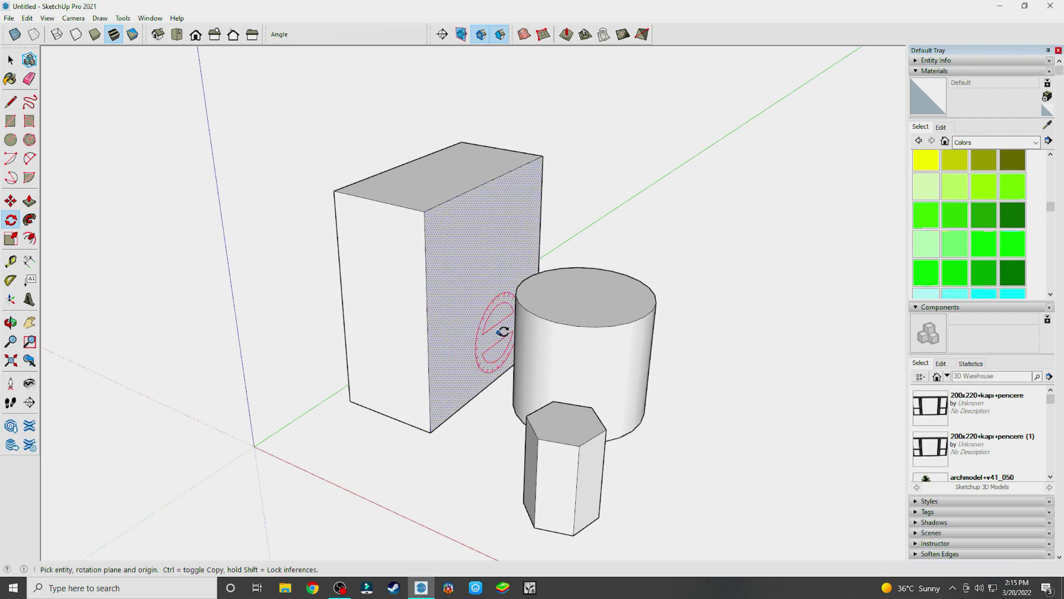
key(space)
triple_click(400, 203)
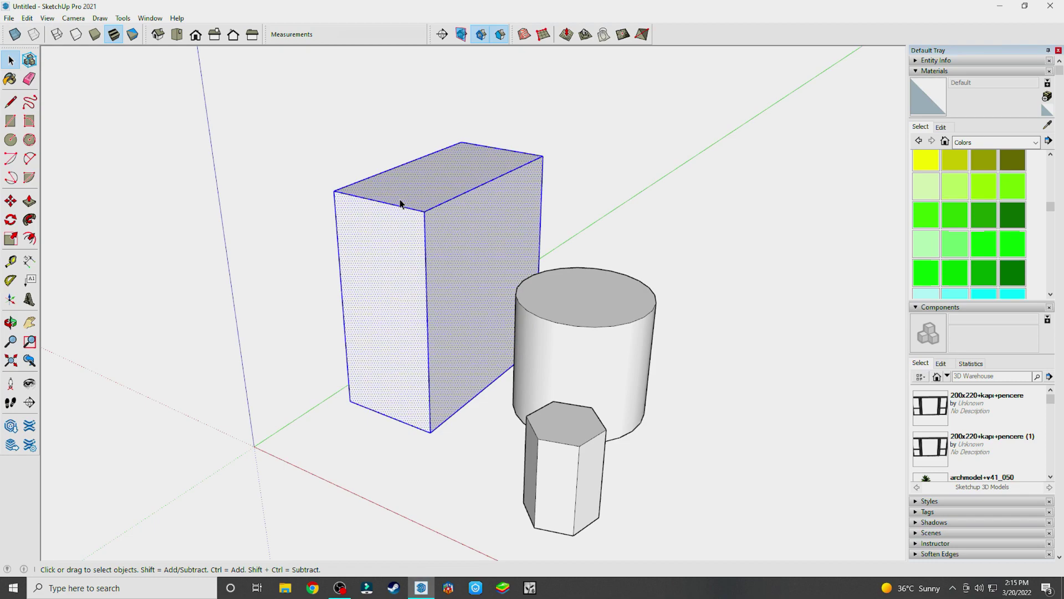
key(o)
drag(399, 191, 415, 316)
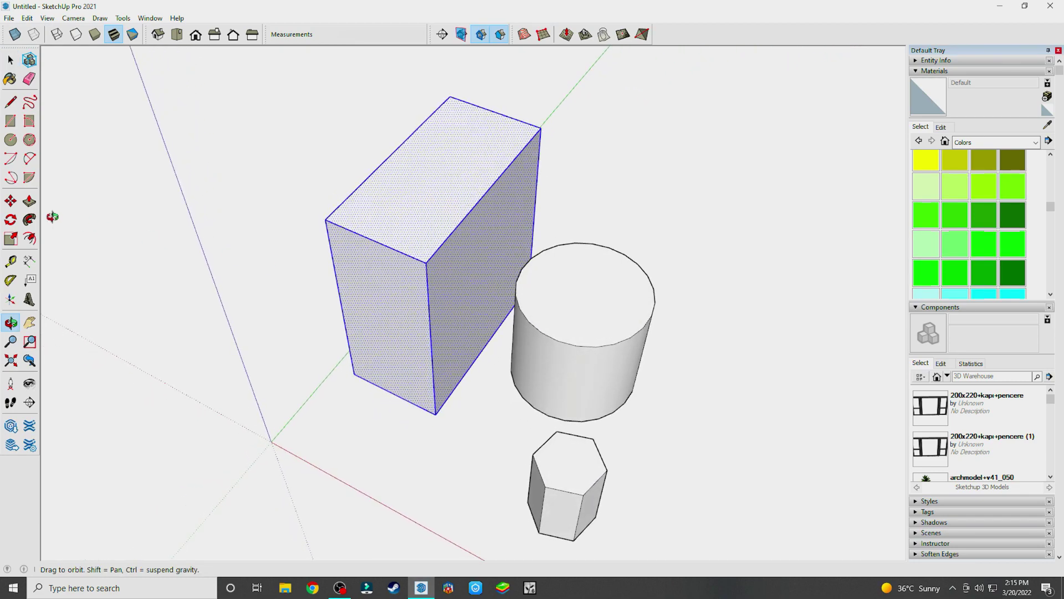
click(10, 219)
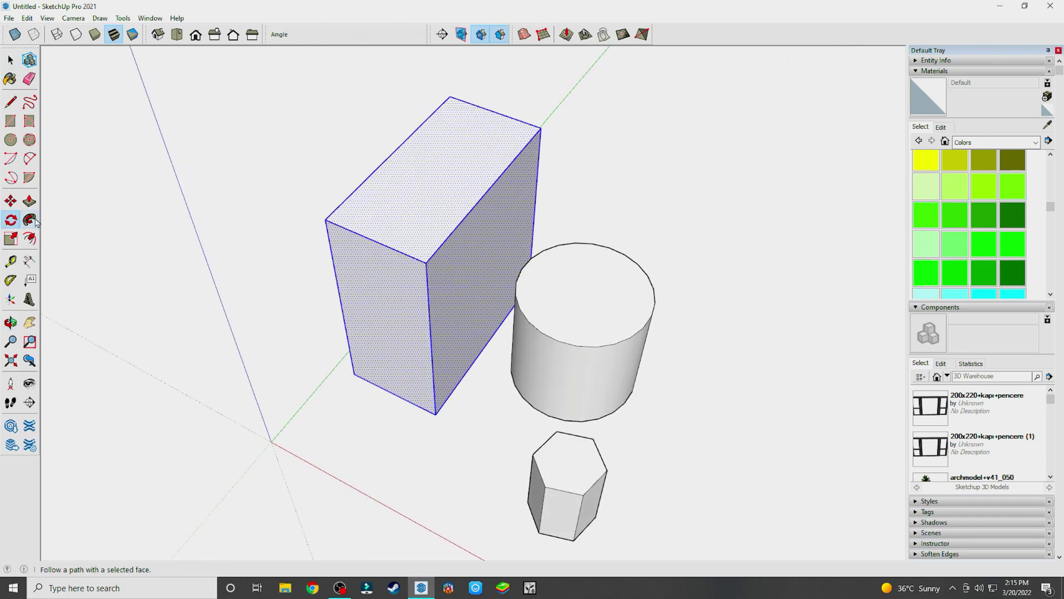
click(326, 218)
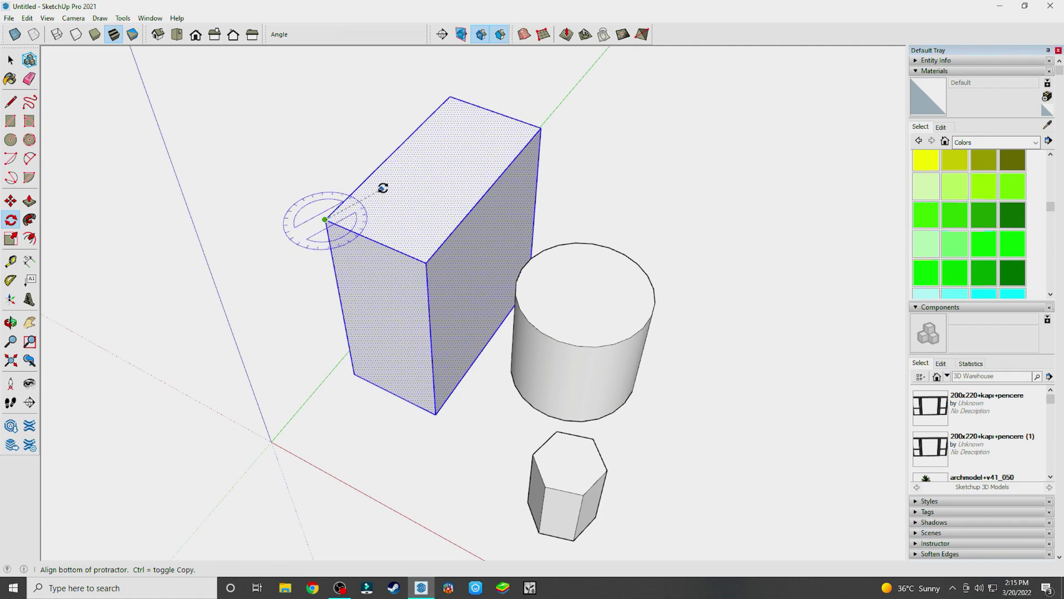
click(450, 96)
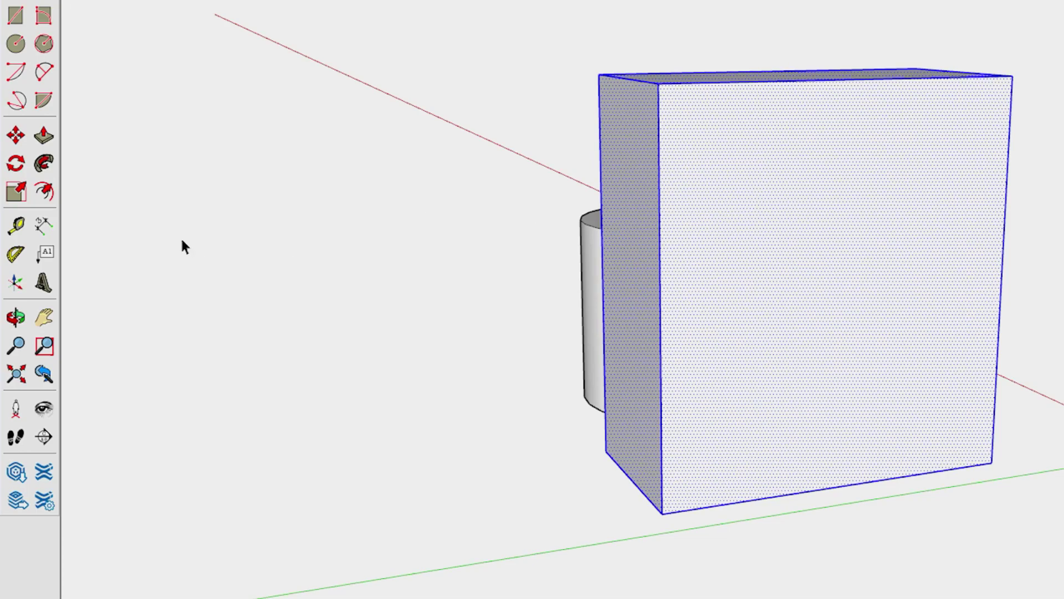
- Set the rotation angle, then select the entire box
click(156, 254)
click(475, 248)
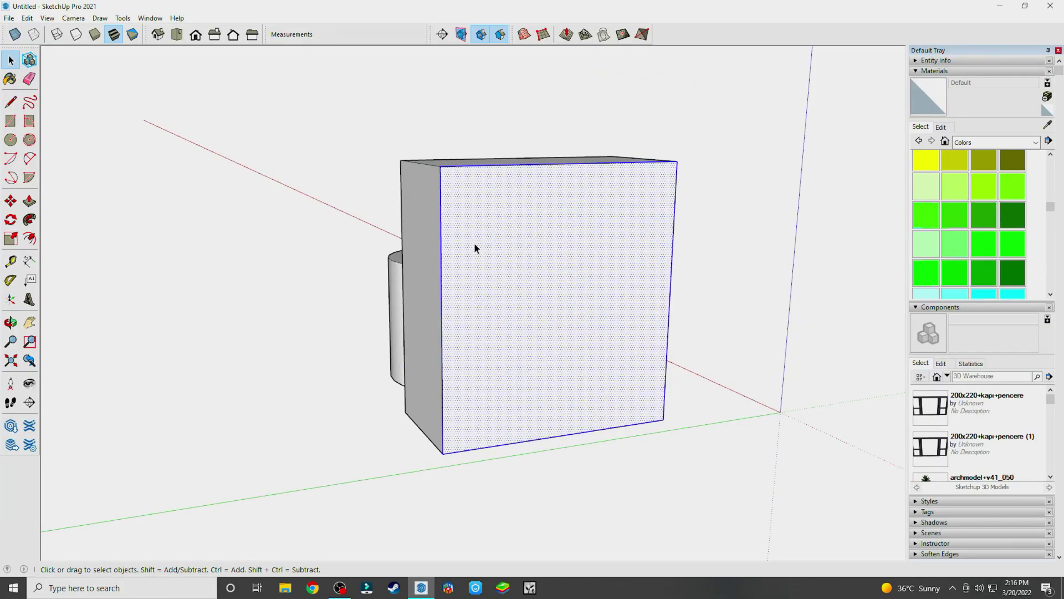
triple_click(475, 248)
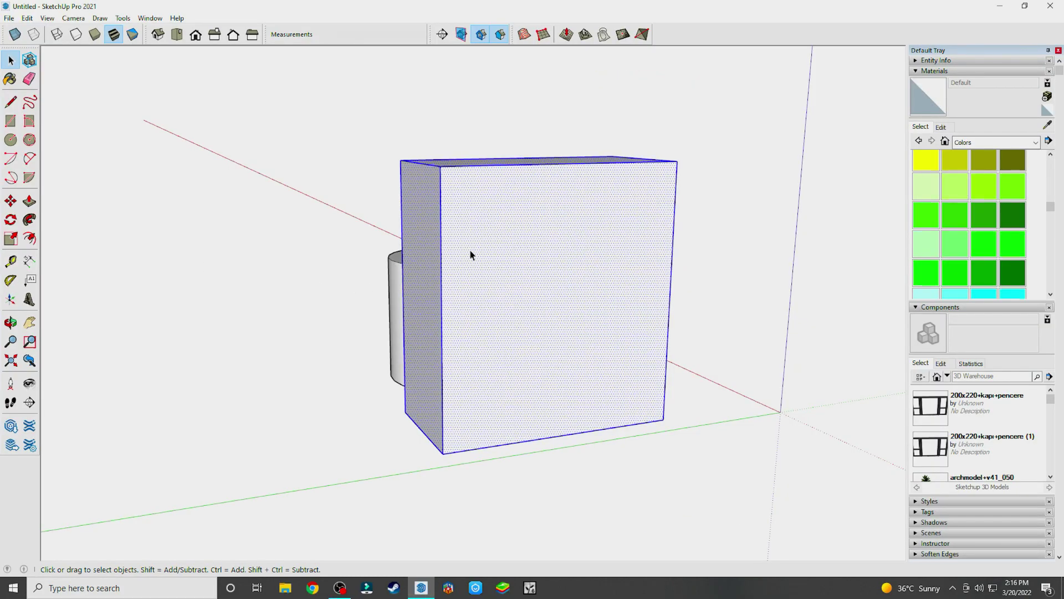
- Stretch the box wider along the green axis with the Scale grips
click(10, 238)
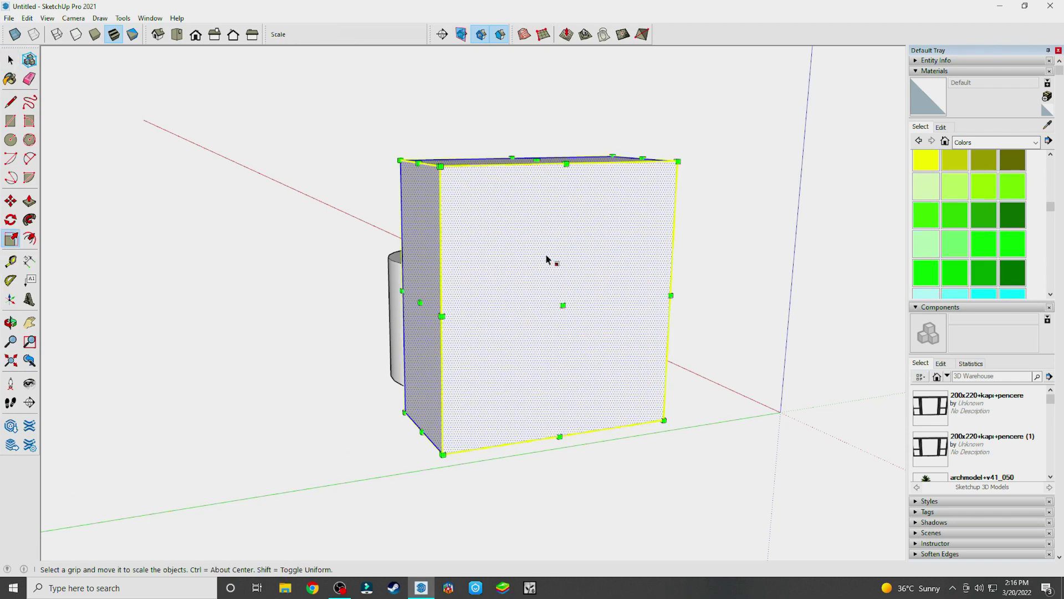
key(o)
mouse_move(625, 236)
mouse_down()
mouse_move(364, 295)
mouse_move(151, 255)
mouse_up()
click(13, 242)
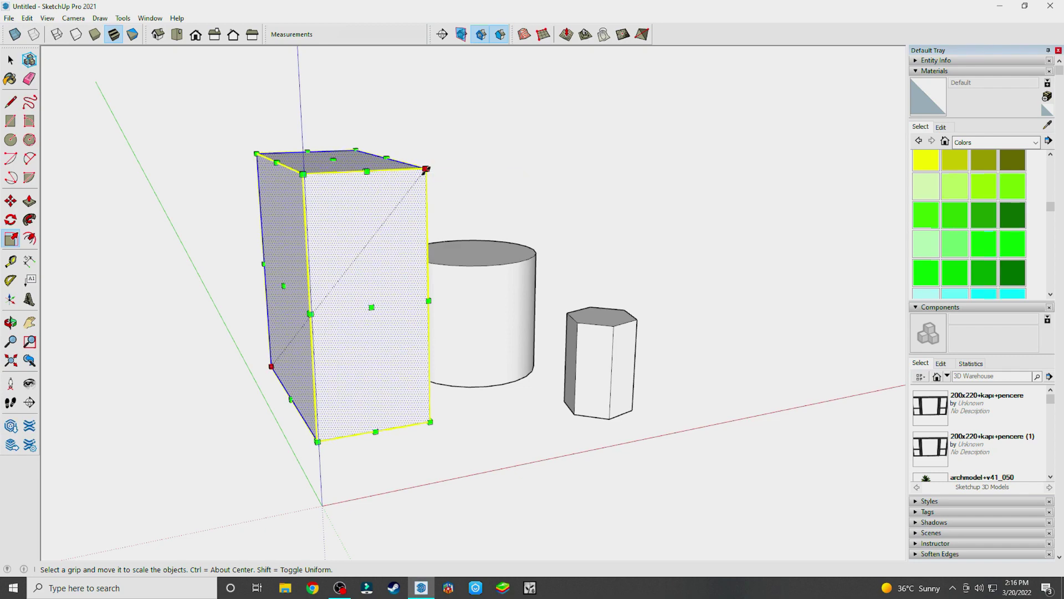
mouse_move(425, 169)
mouse_down()
mouse_move(367, 236)
mouse_move(360, 170)
mouse_up()
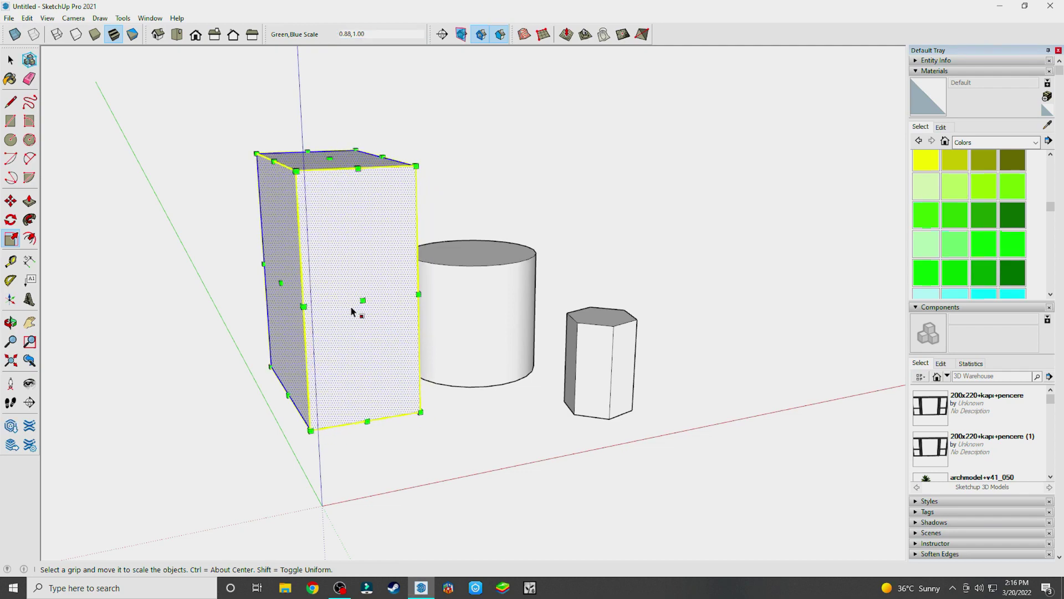
drag(362, 301, 374, 336)
drag(286, 292, 294, 301)
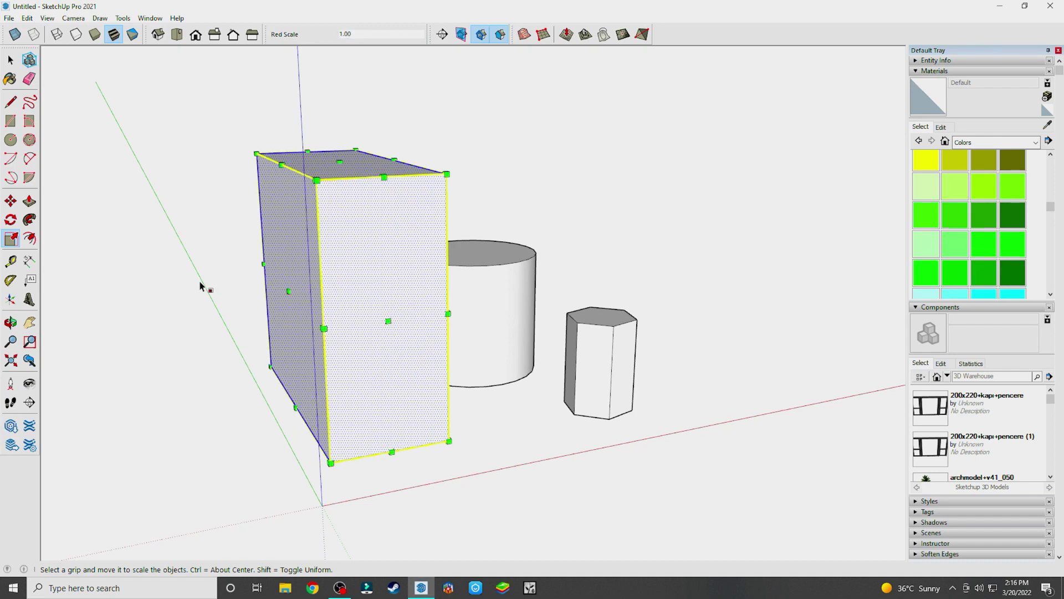
key(space)
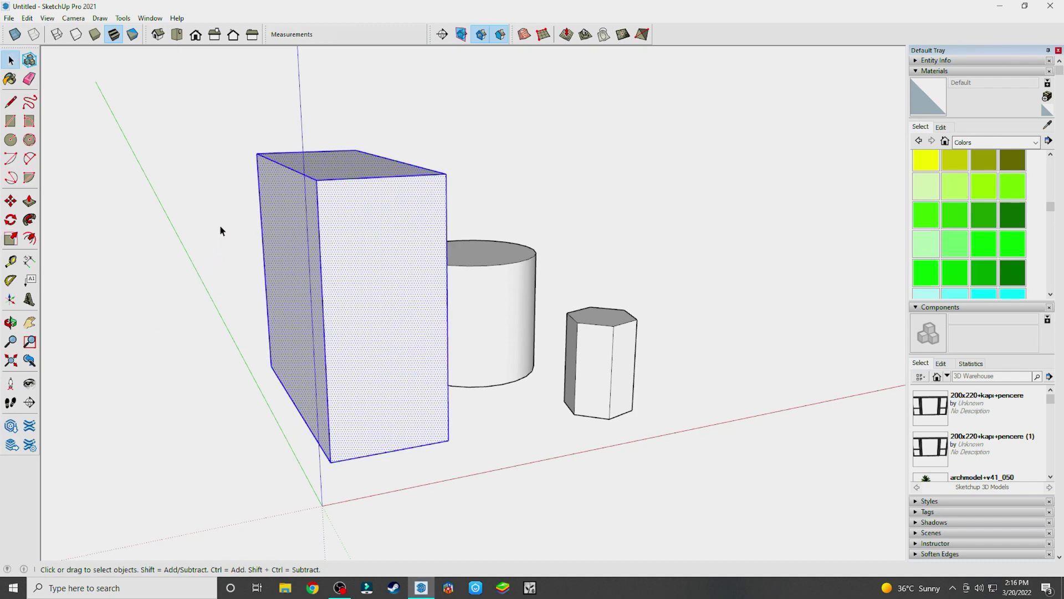
click(216, 230)
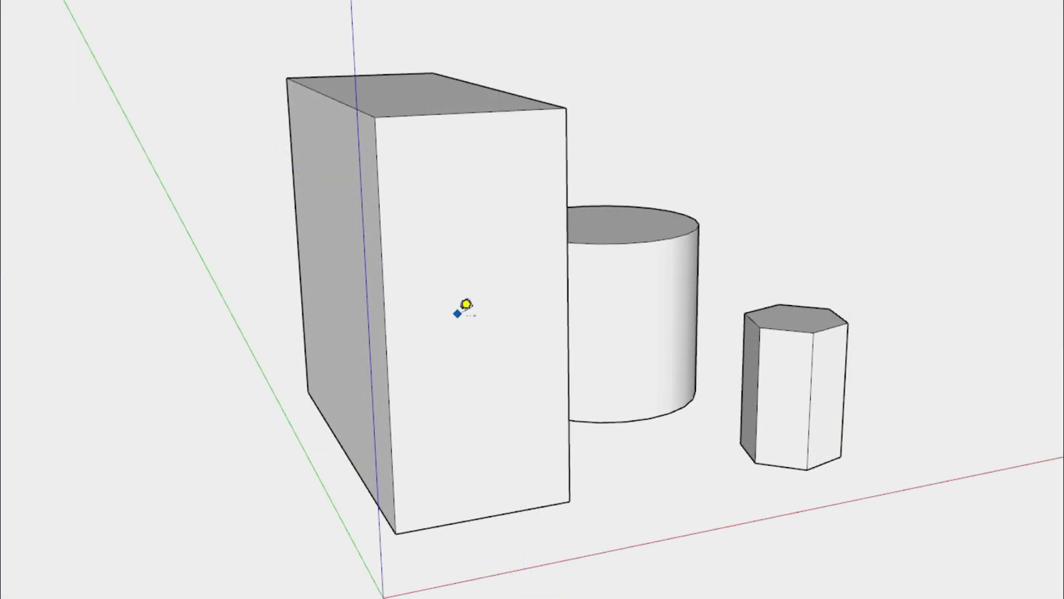
- Measure the tall box's height and its width across the front face
click(498, 501)
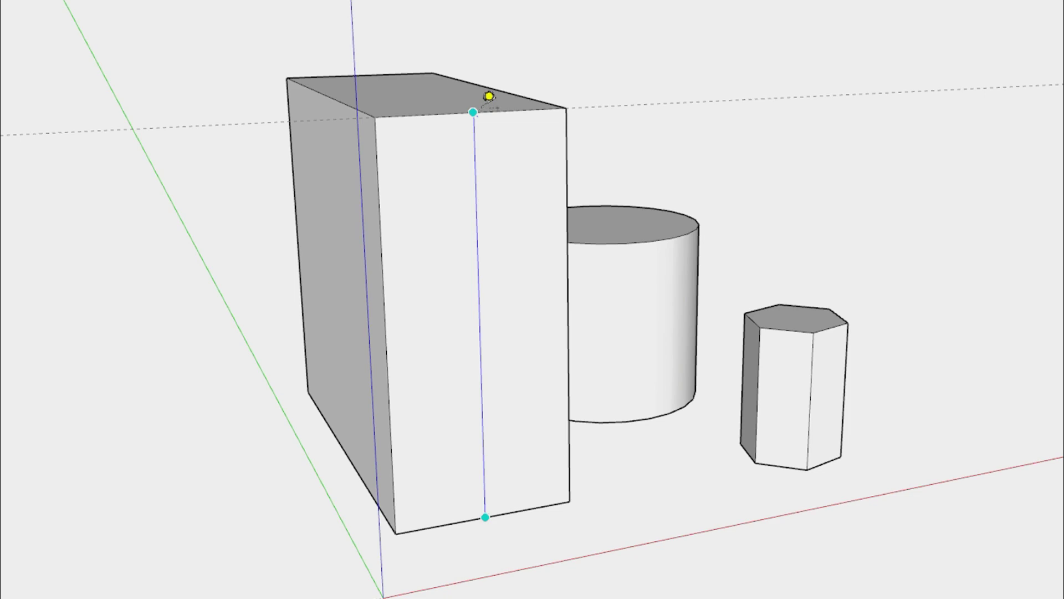
click(472, 112)
click(378, 196)
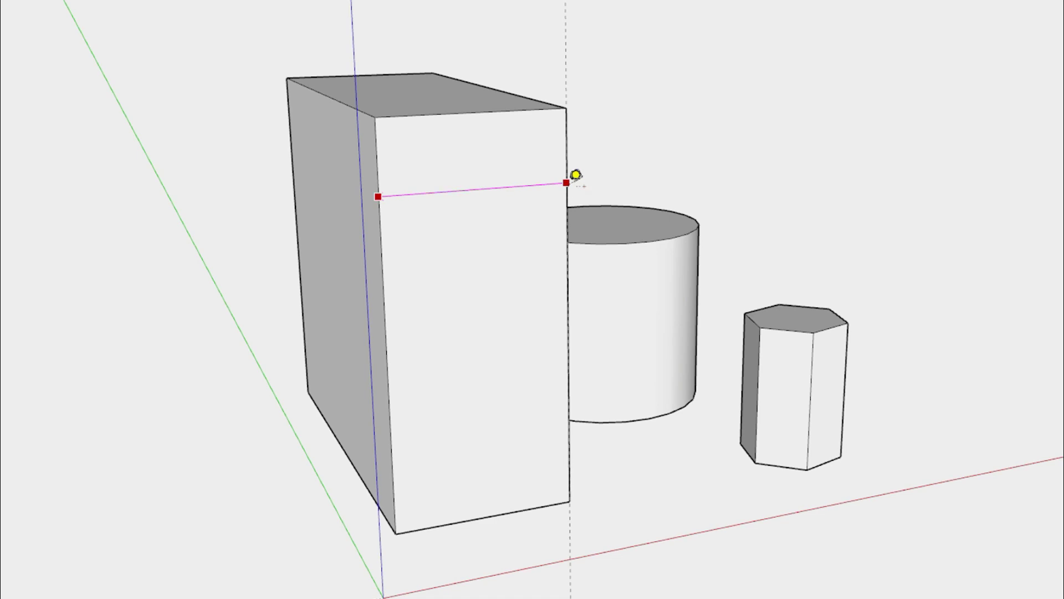
click(566, 183)
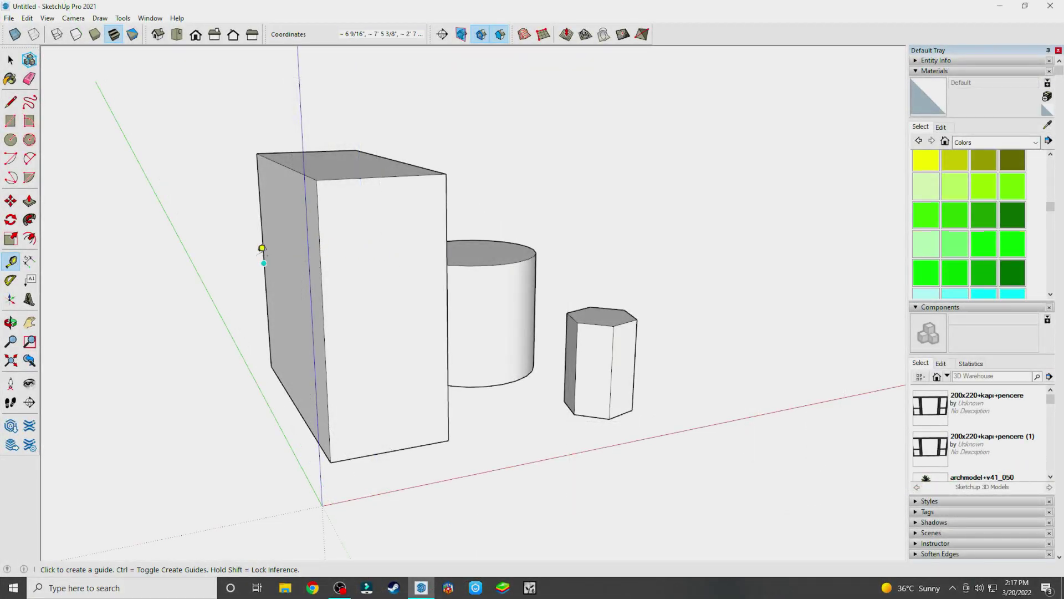
scroll(183, 265, down, 1)
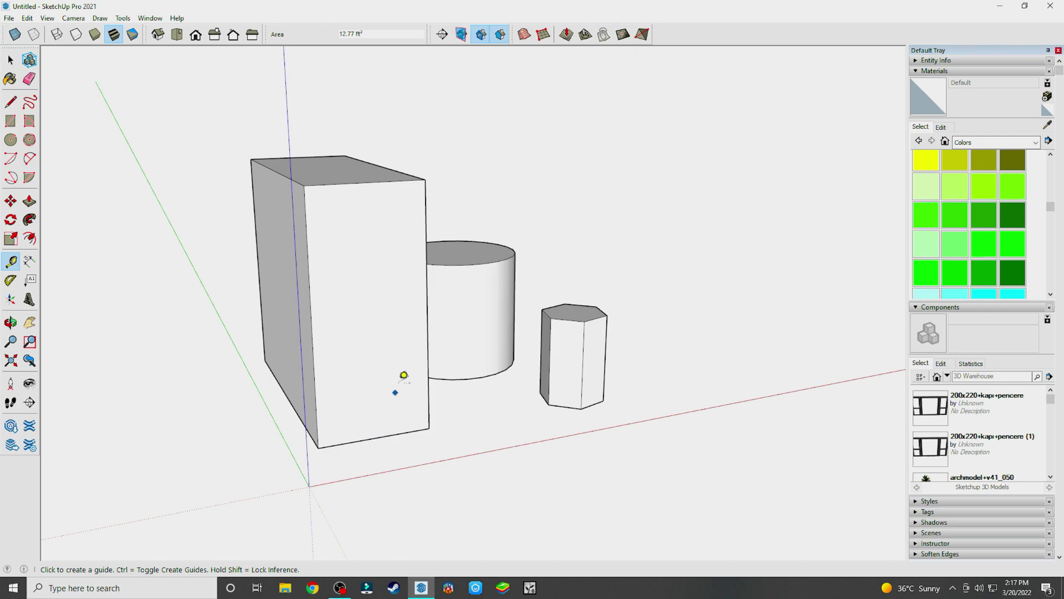
scroll(368, 435, up, 1)
- Place a dashed guide 12 up from the box's bottom edge
click(366, 435)
text(12)
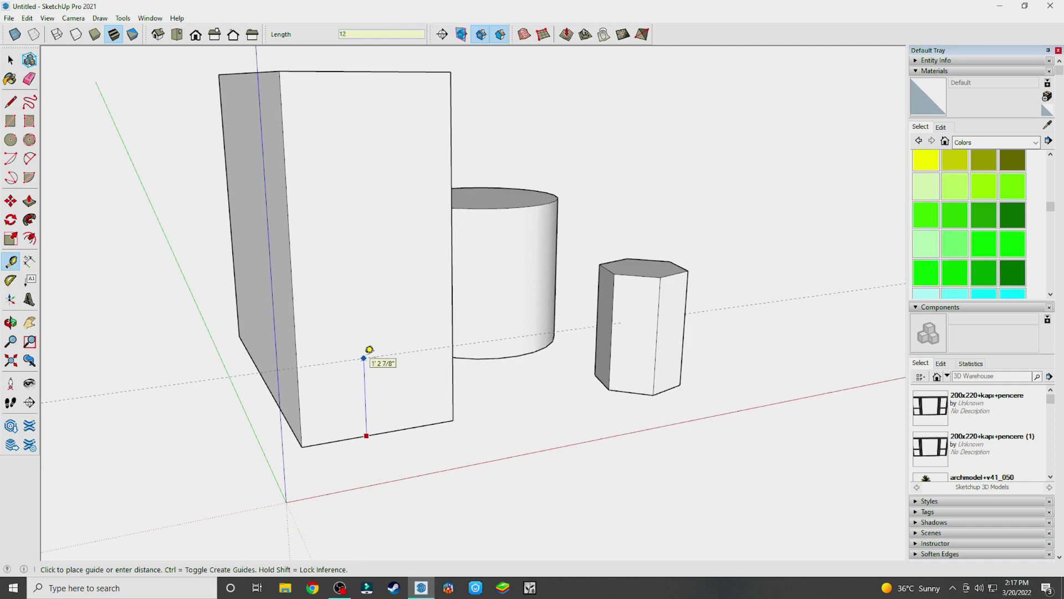
key(Return)
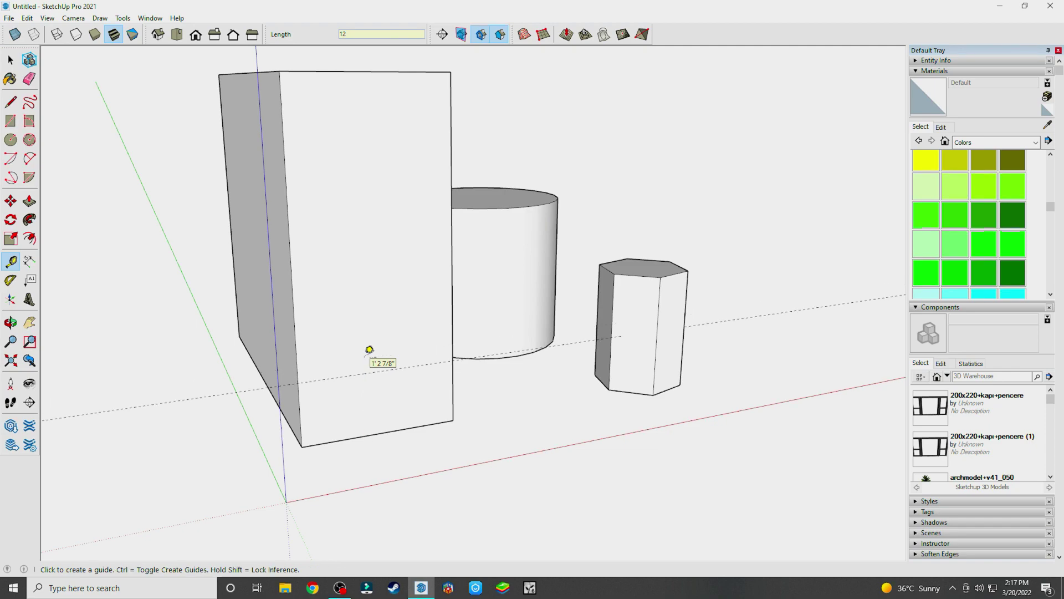
scroll(314, 388, up, 2)
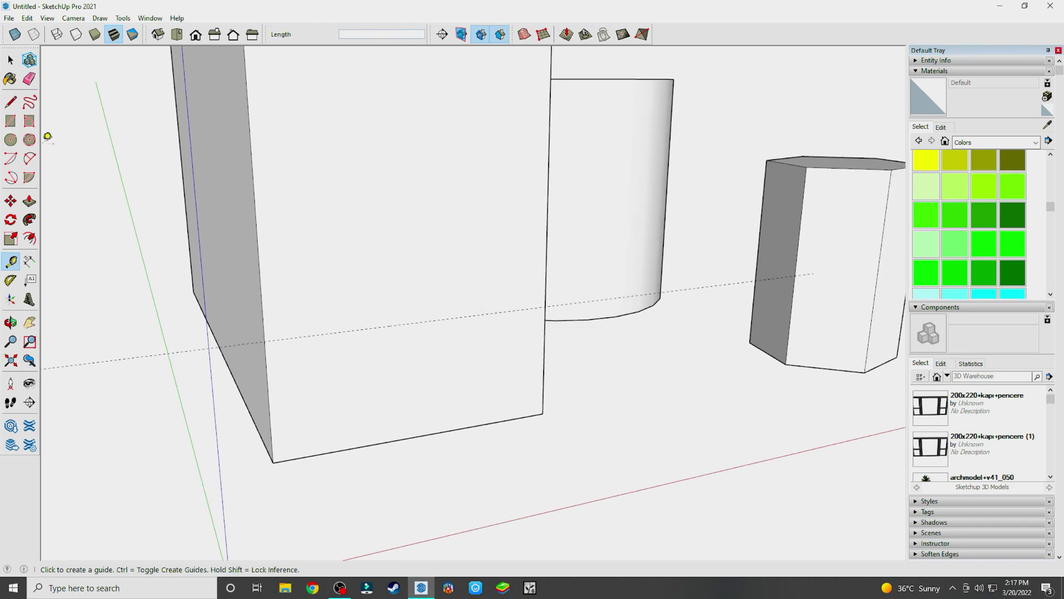
click(11, 101)
click(263, 340)
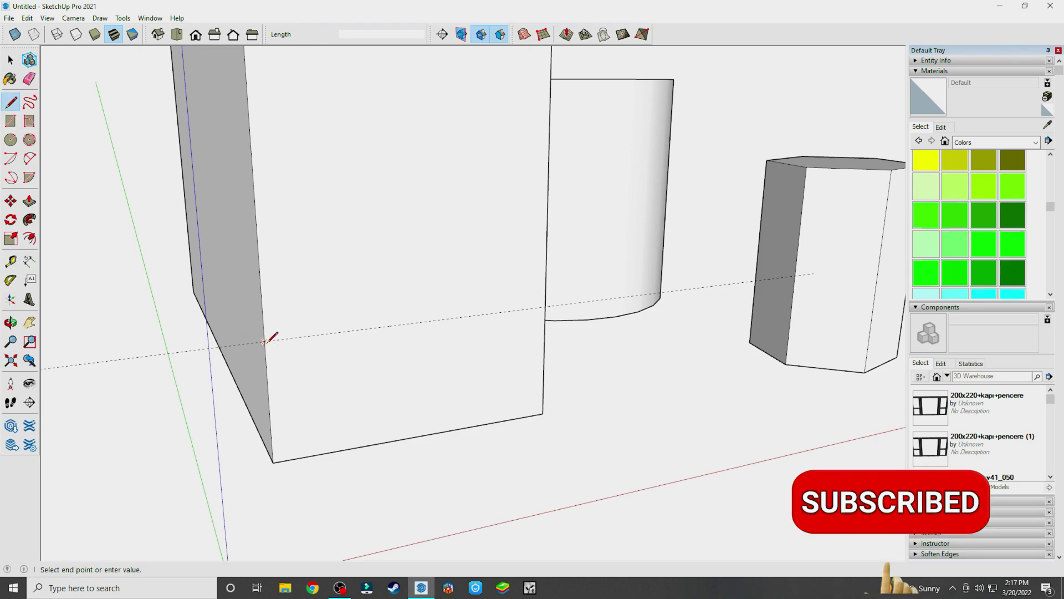
click(545, 305)
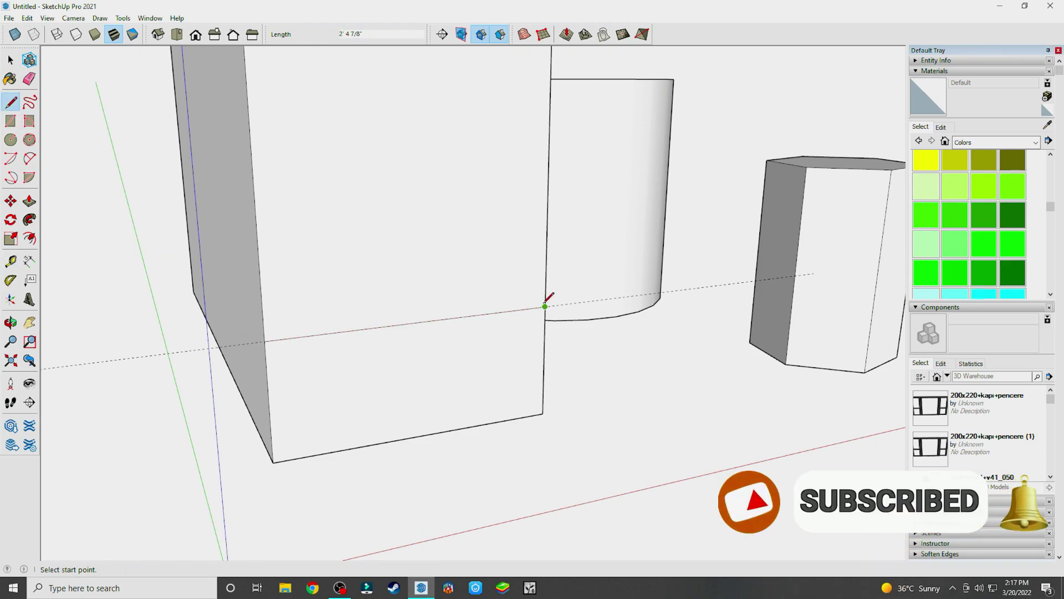
key(t)
click(430, 433)
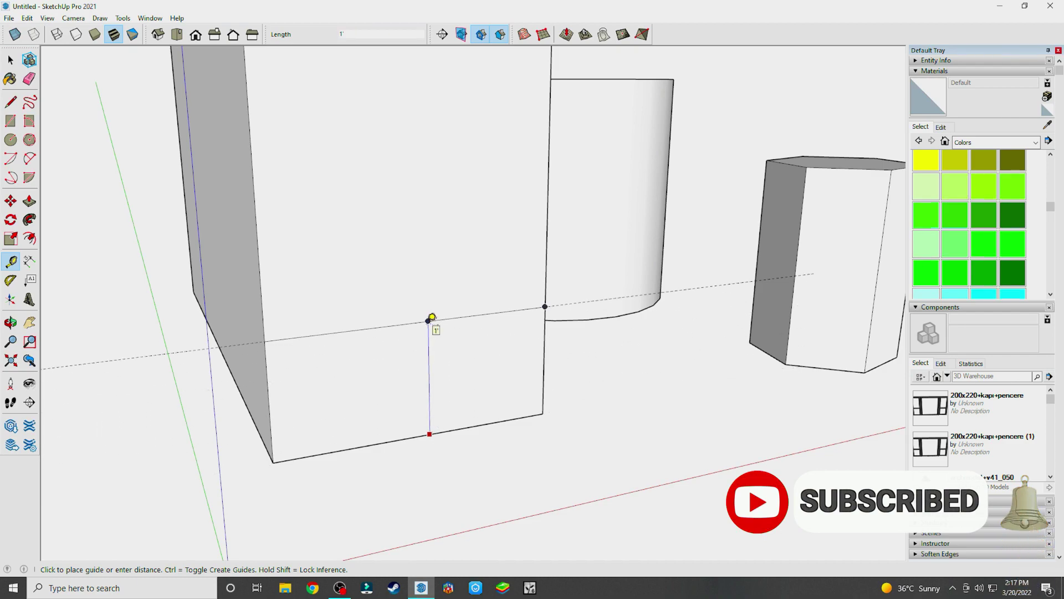
click(432, 317)
scroll(404, 345, down, 3)
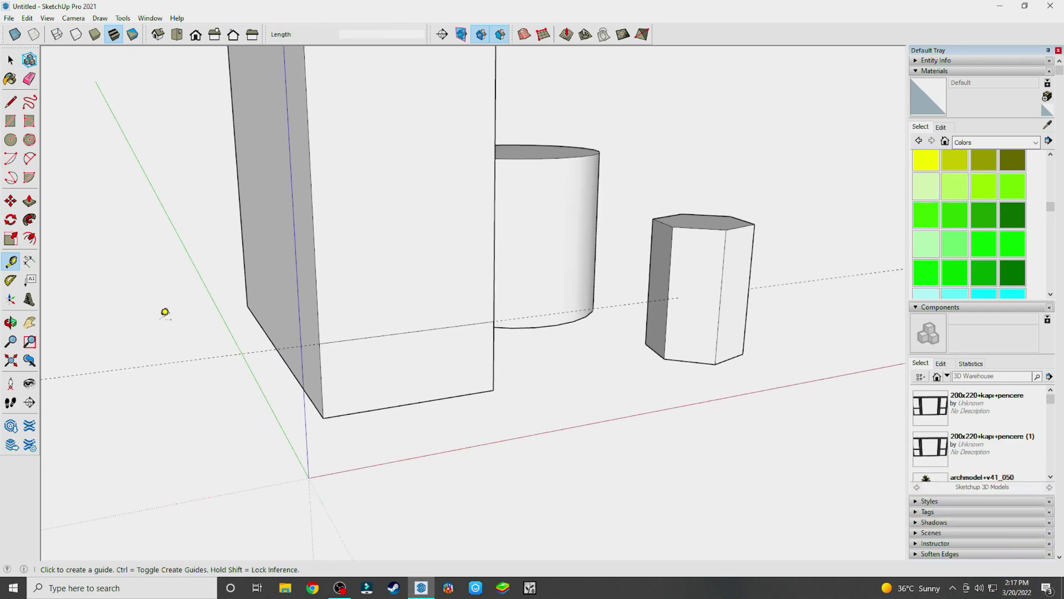
scroll(380, 380, down, 1)
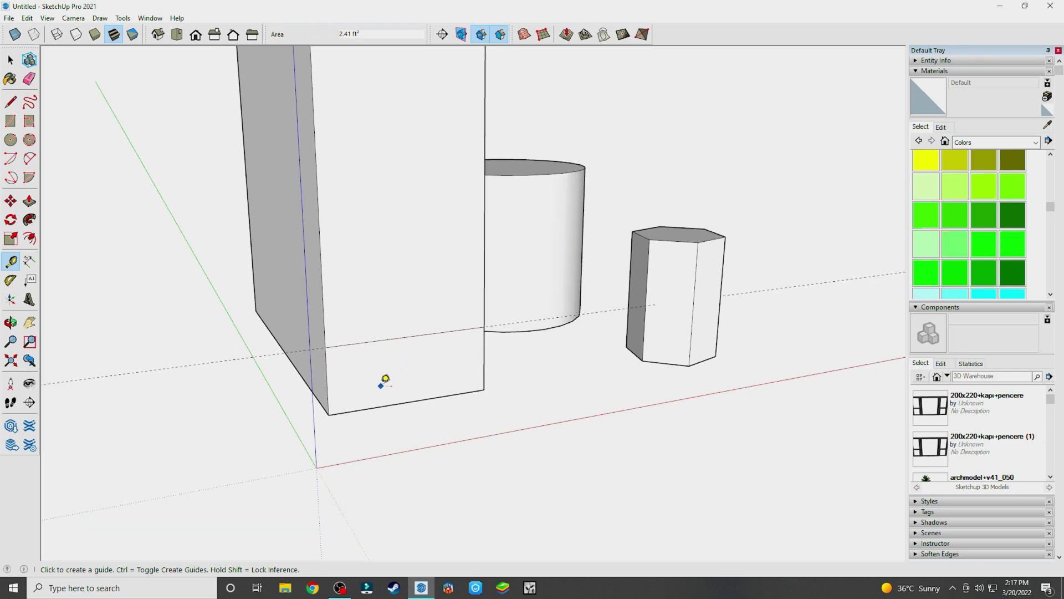
scroll(381, 386, down, 1)
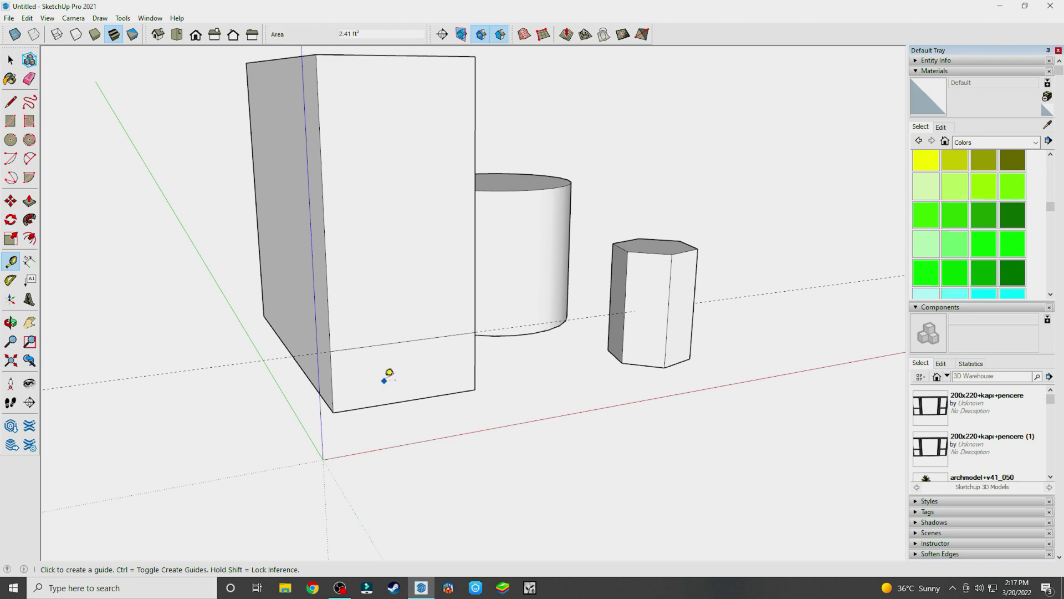
key(ctrl+z)
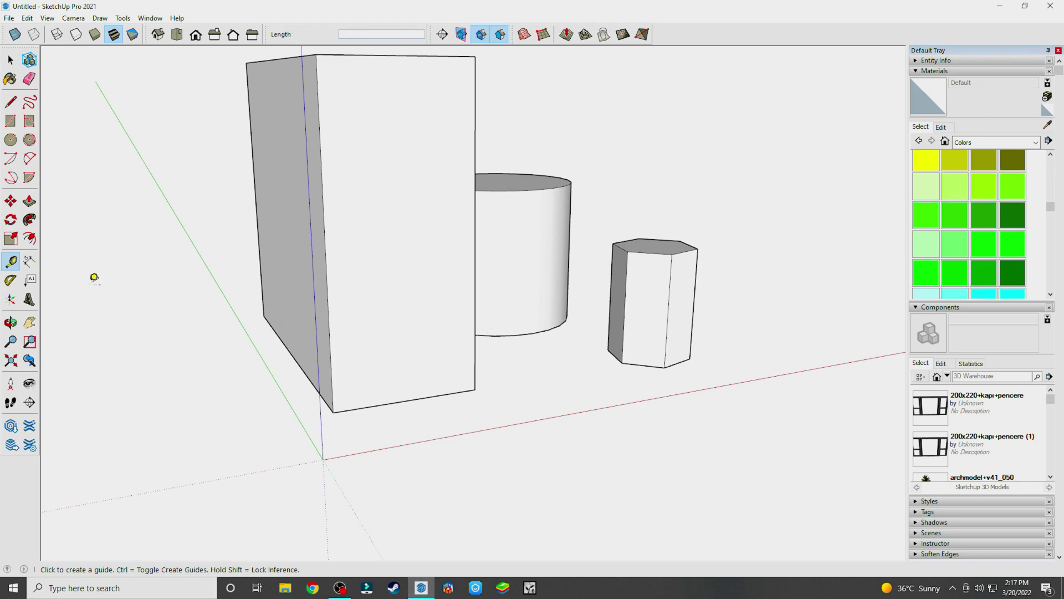
- Orbit the view to see the cylinder and hexagonal prism from another side
click(30, 262)
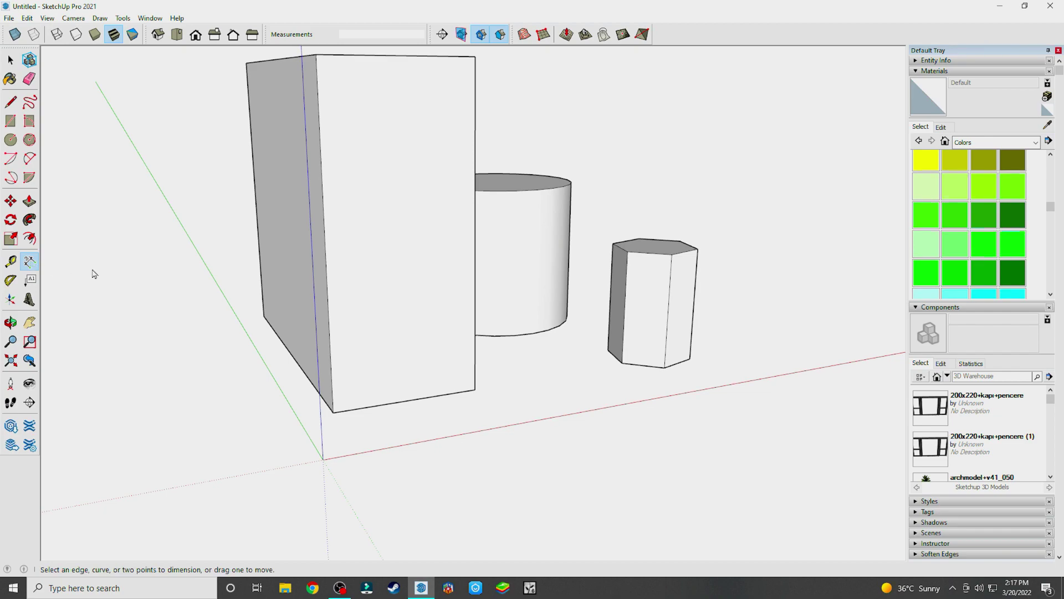
scroll(169, 303, down, 2)
scroll(173, 339, down, 1)
scroll(209, 319, down, 1)
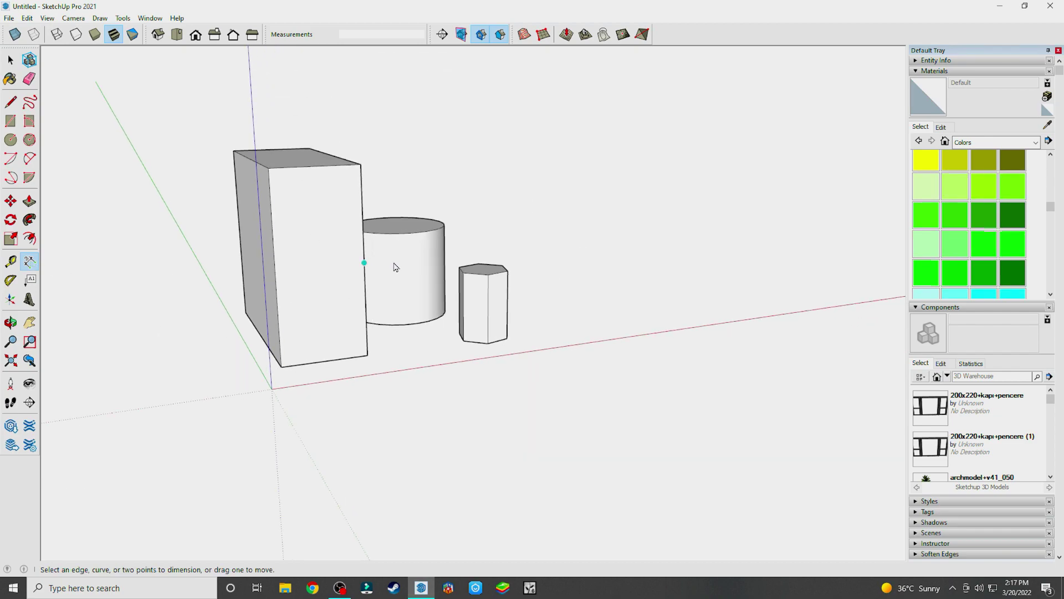
key(space)
key(o)
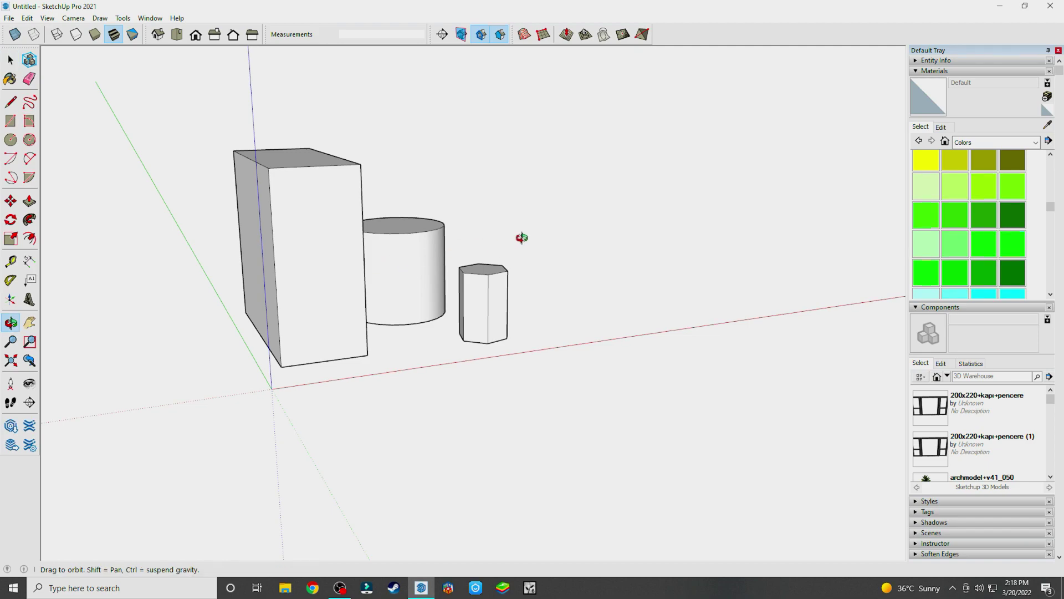
drag(522, 237, 472, 233)
- Delete the cylinder and hexagonal prism with a crossing selection, then orbit around the box
key(space)
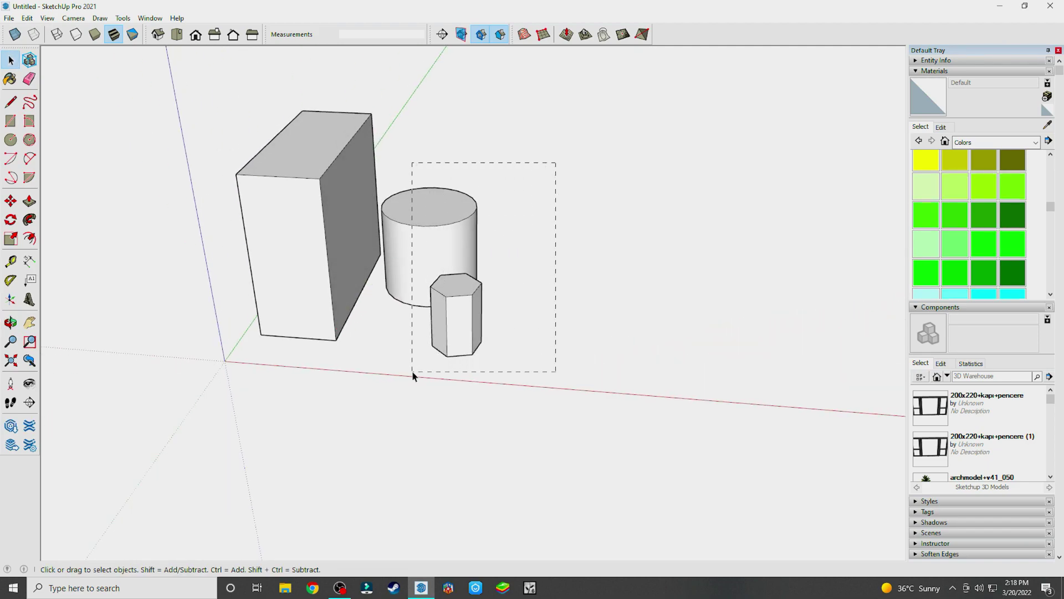
drag(412, 372, 414, 371)
key(Delete)
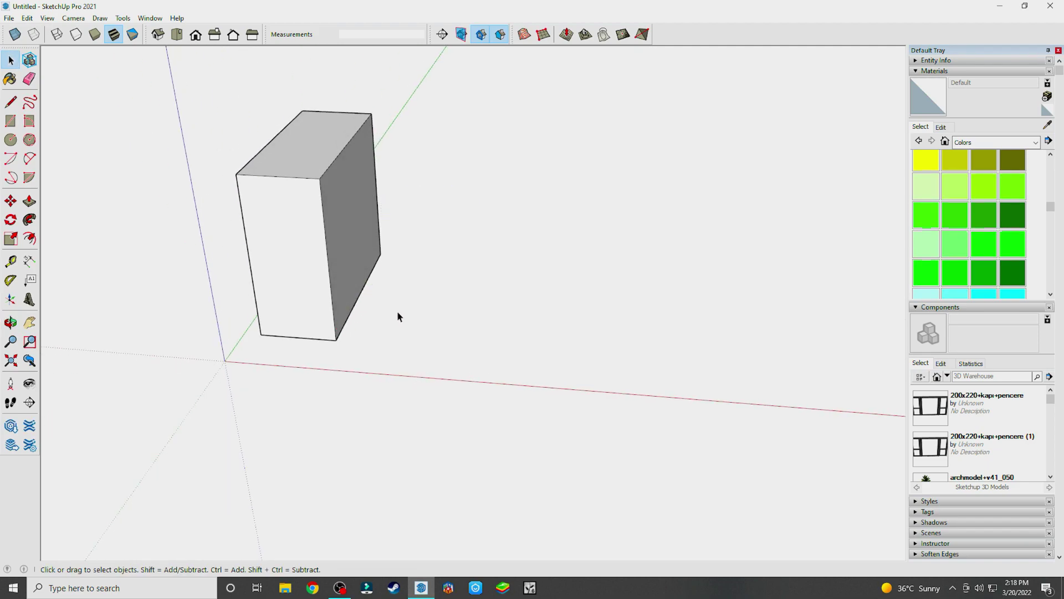
key(o)
mouse_move(280, 277)
mouse_down()
mouse_move(516, 214)
mouse_move(280, 190)
mouse_move(277, 222)
mouse_up()
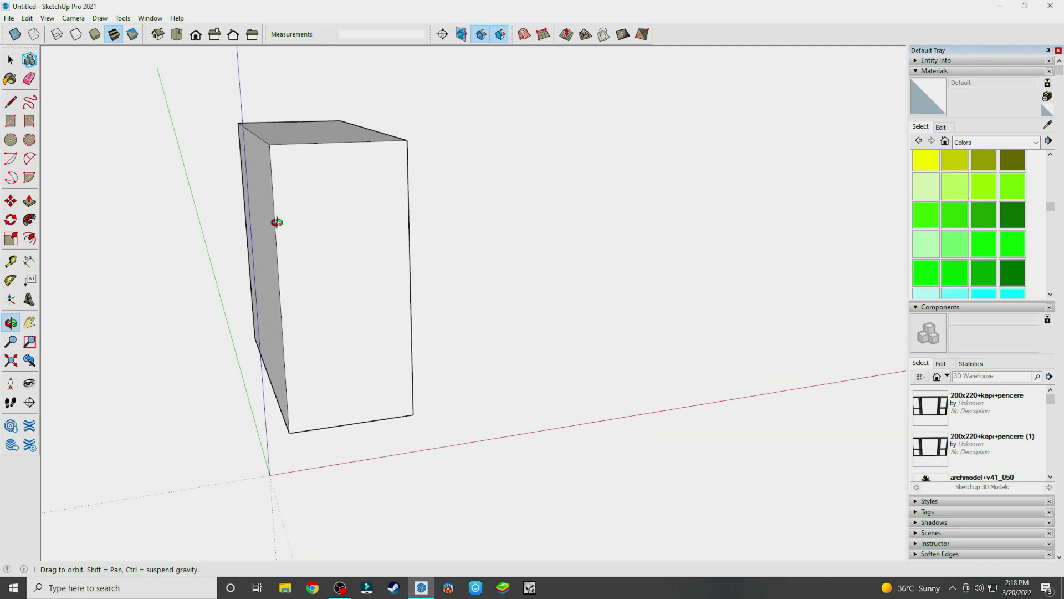
- Dimension the box's top edge from top-left to top-right corner (2' 4 7/8")
click(30, 261)
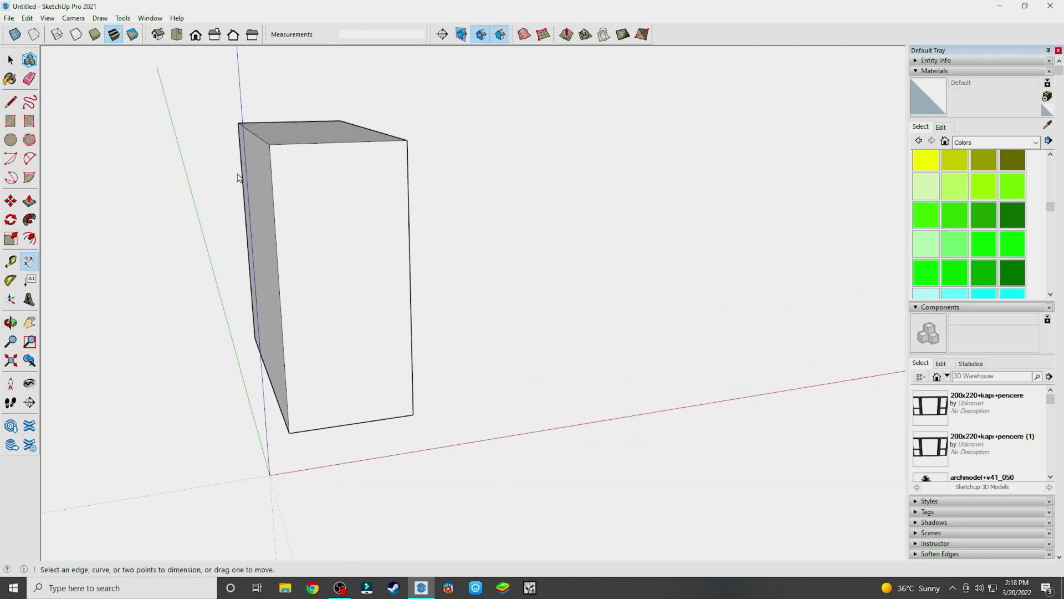
scroll(355, 161, up, 2)
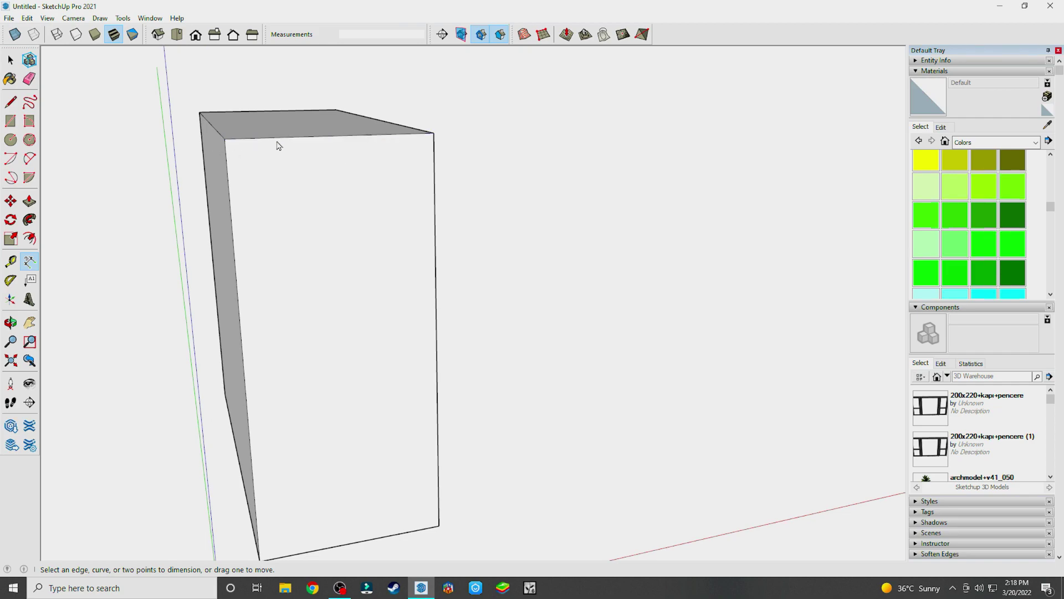
click(225, 139)
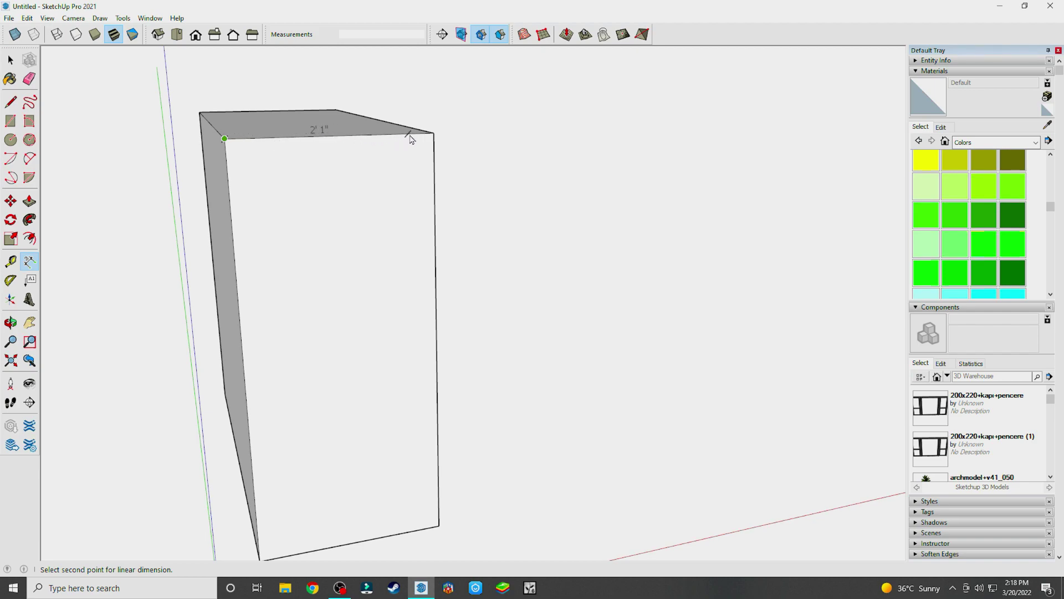
click(433, 134)
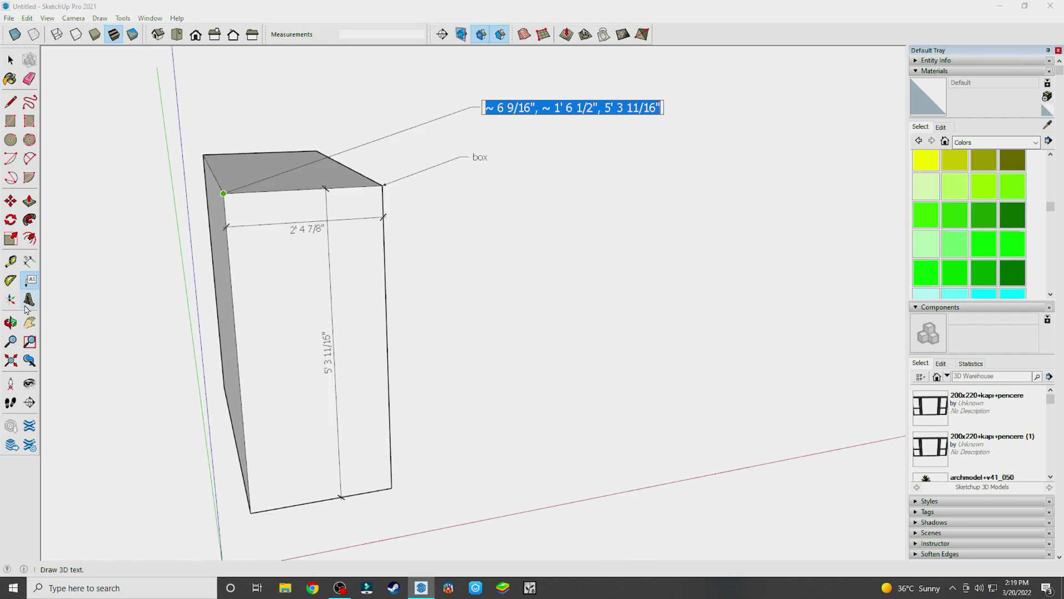
- Create 3D text reading 'BOX', 10" high and 1" deep, ready to place
click(30, 302)
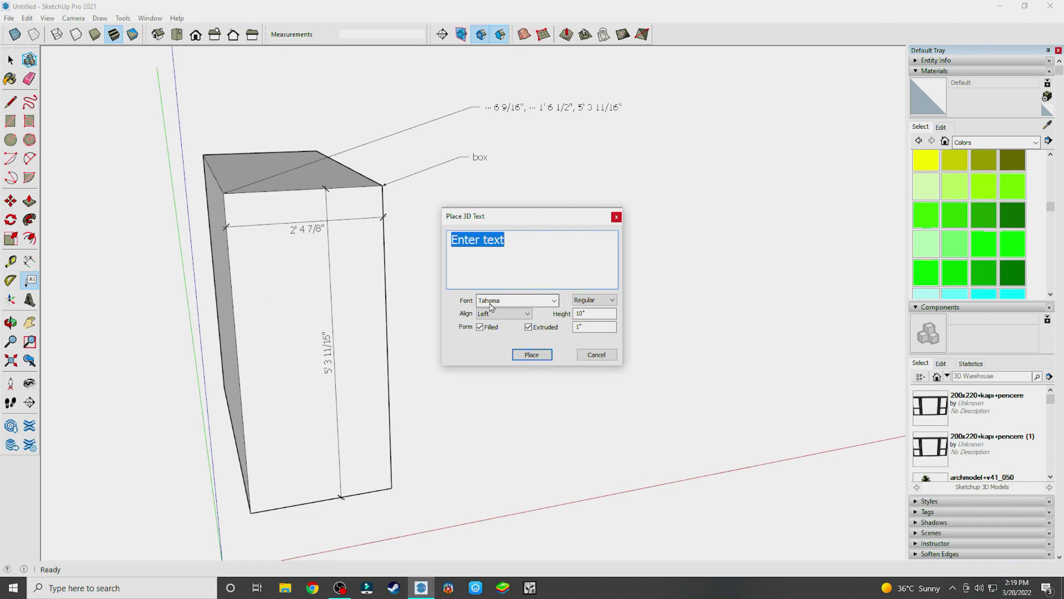
text(BOX)
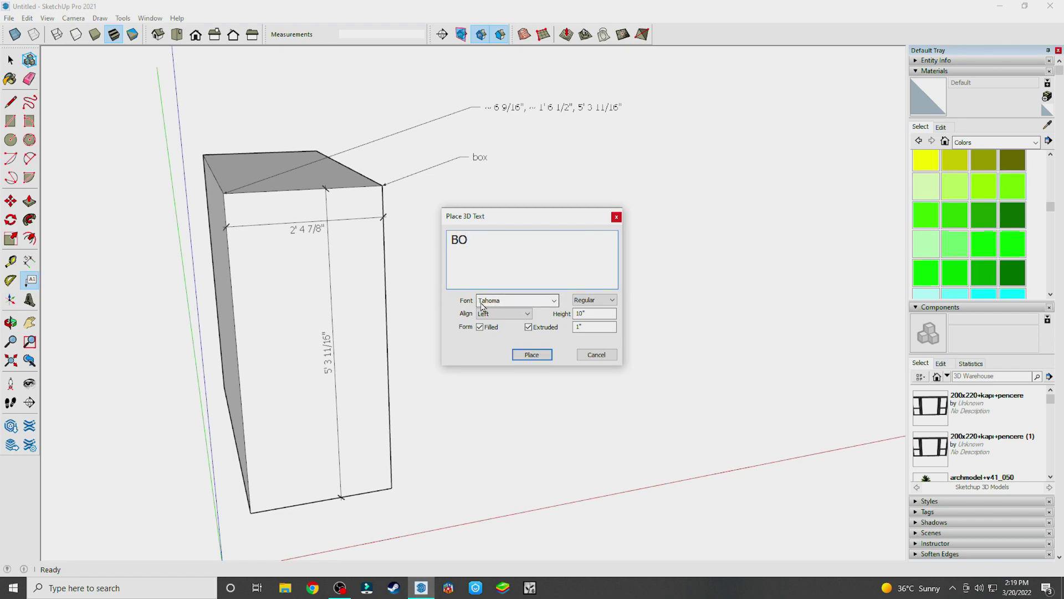
click(531, 354)
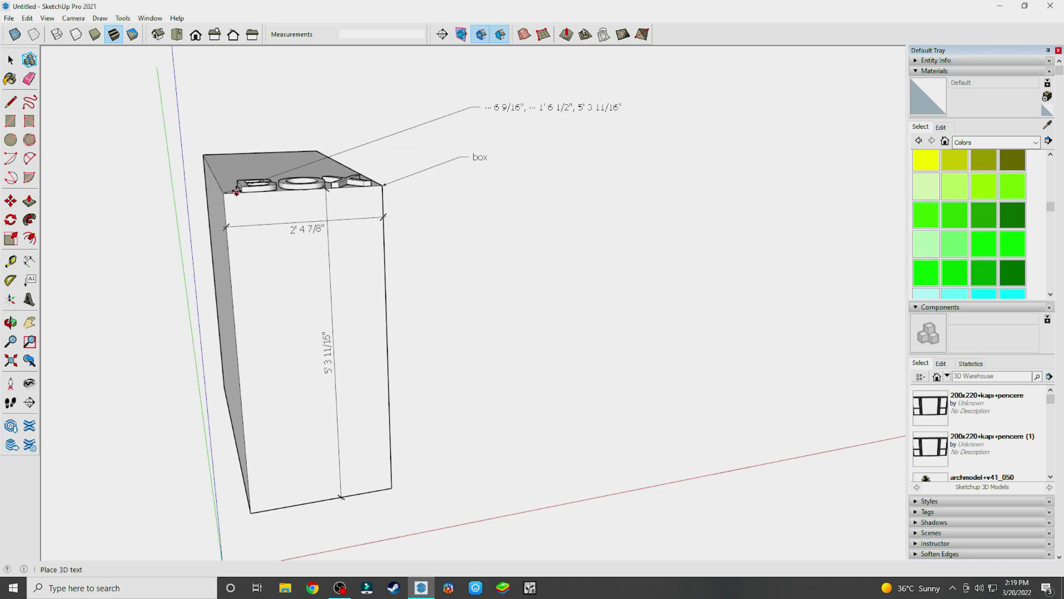
- Place the BOX lettering on the box's front face and orbit around it
click(256, 306)
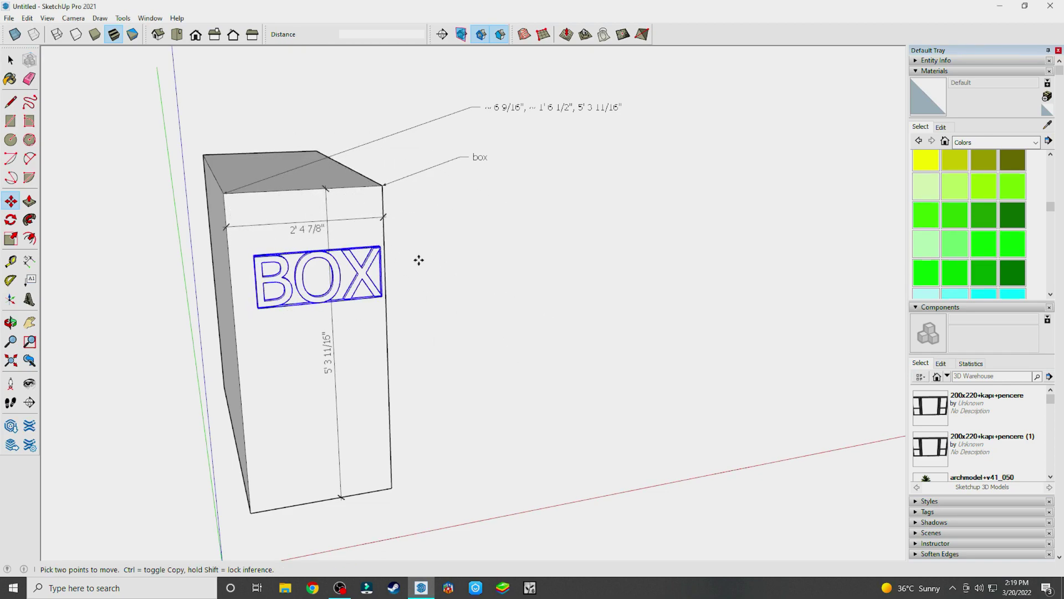
middle_drag(342, 318, 211, 324)
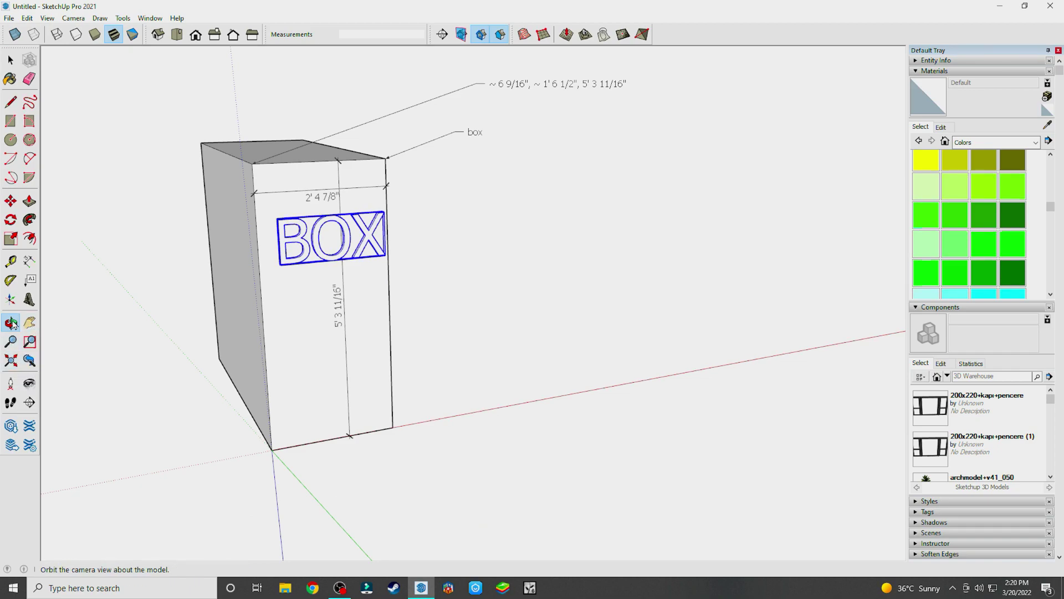
click(11, 323)
mouse_move(337, 298)
mouse_down()
mouse_move(256, 299)
mouse_move(349, 308)
mouse_move(174, 271)
mouse_move(323, 288)
mouse_move(247, 300)
mouse_up()
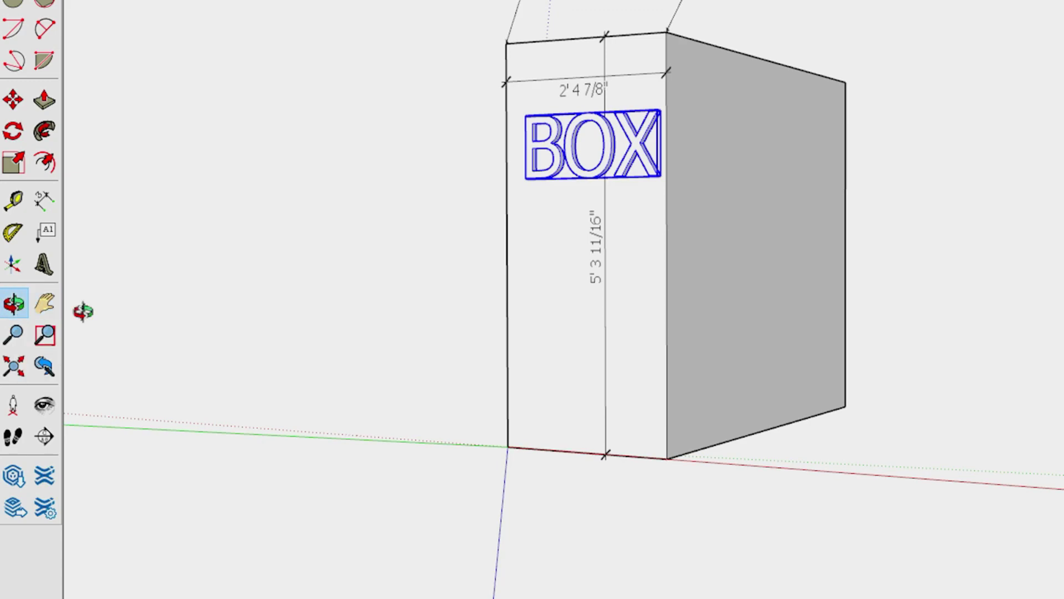
mouse_move(566, 297)
mouse_down()
mouse_move(202, 302)
mouse_move(622, 397)
mouse_move(551, 463)
mouse_move(358, 257)
mouse_move(699, 307)
mouse_move(444, 468)
mouse_move(427, 375)
mouse_move(593, 242)
mouse_move(453, 268)
mouse_move(546, 368)
mouse_up()
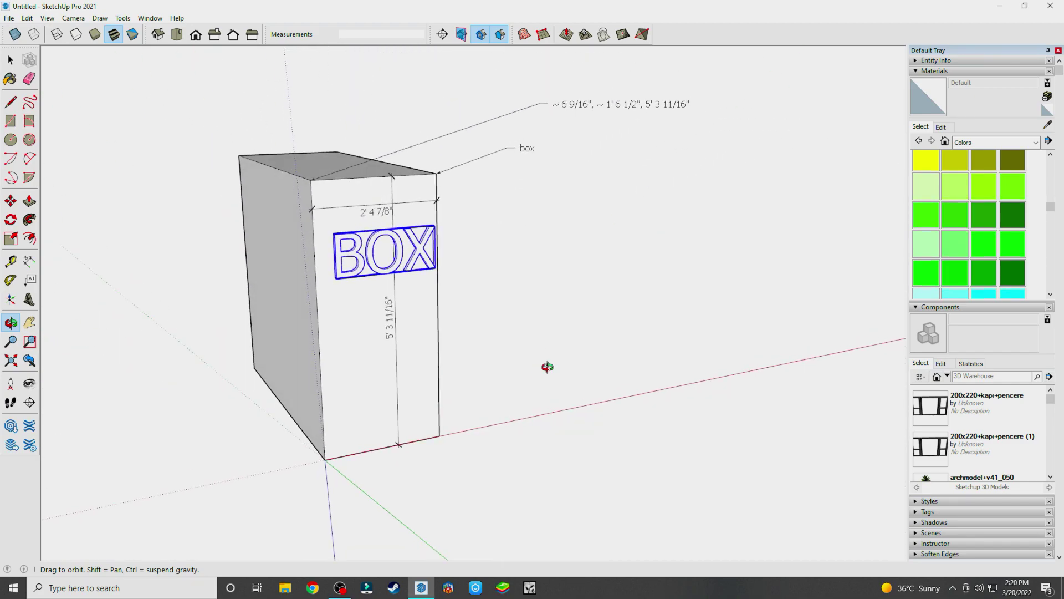
- Pan the view so the box sits left of centre
click(28, 326)
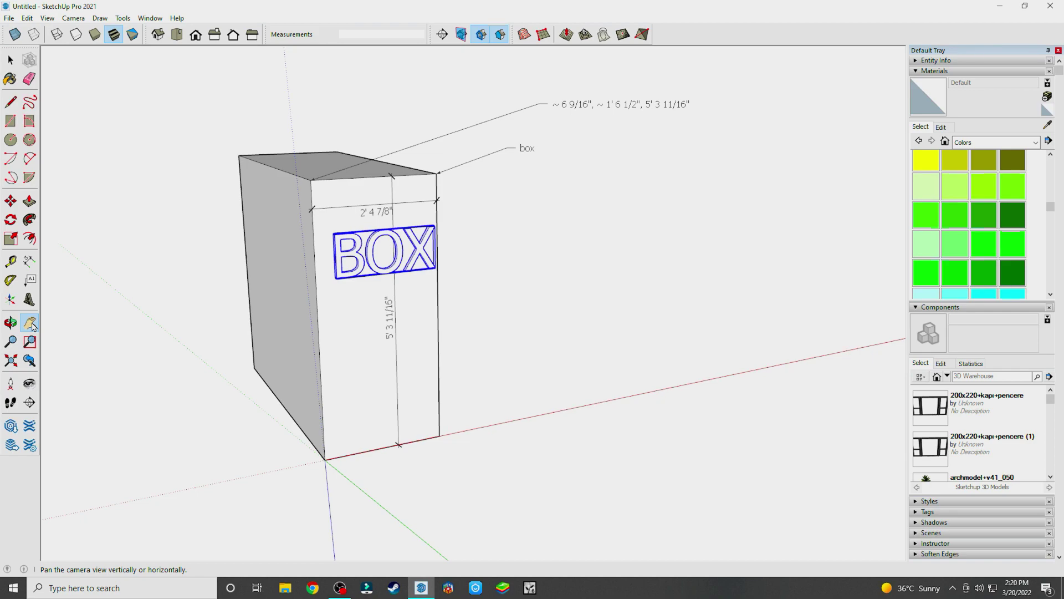
drag(473, 292, 274, 276)
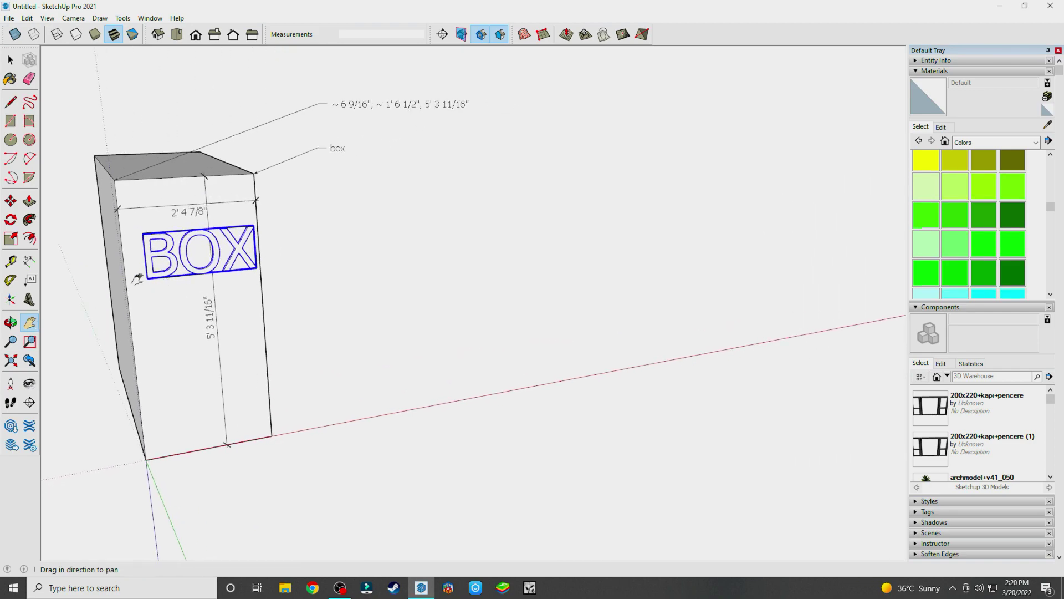
mouse_move(138, 279)
mouse_down()
mouse_move(574, 278)
mouse_move(324, 316)
mouse_up()
drag(301, 424, 286, 92)
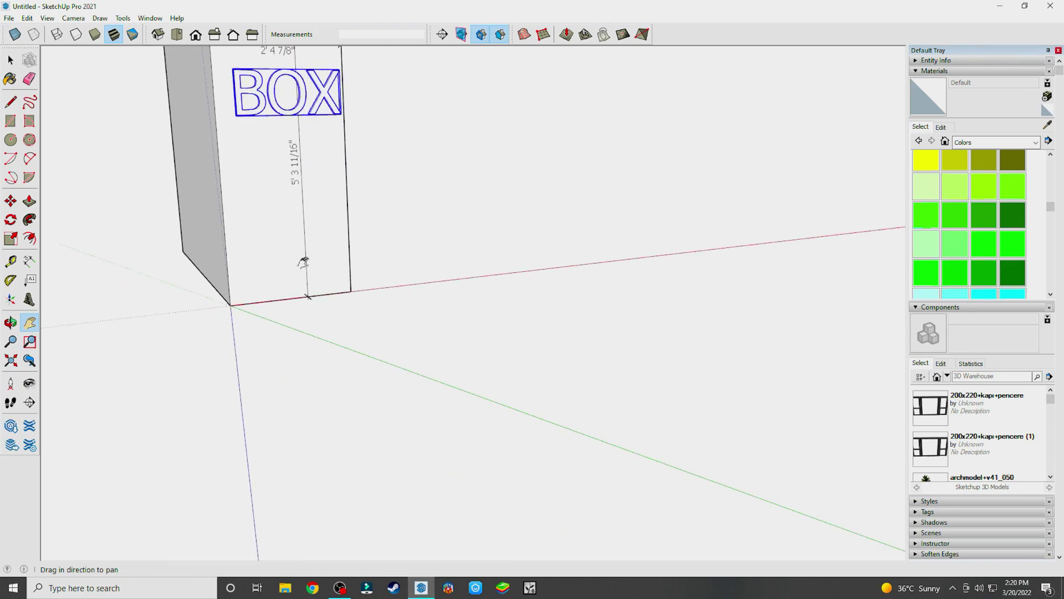
drag(247, 135, 192, 392)
drag(471, 370, 456, 351)
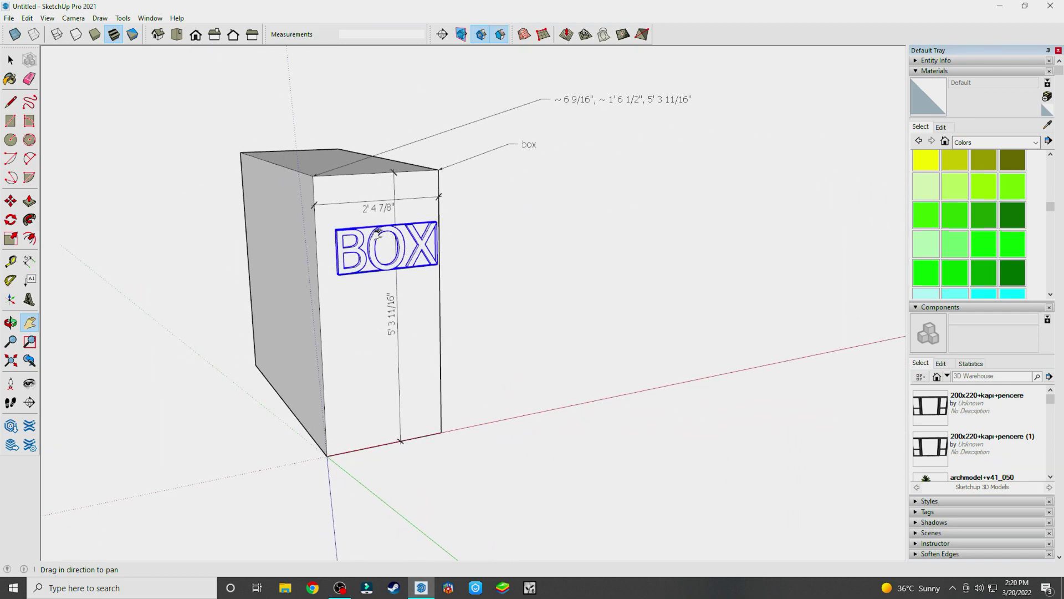
- Orbit to the box's front-right side, zoom in and re-centre it
click(10, 322)
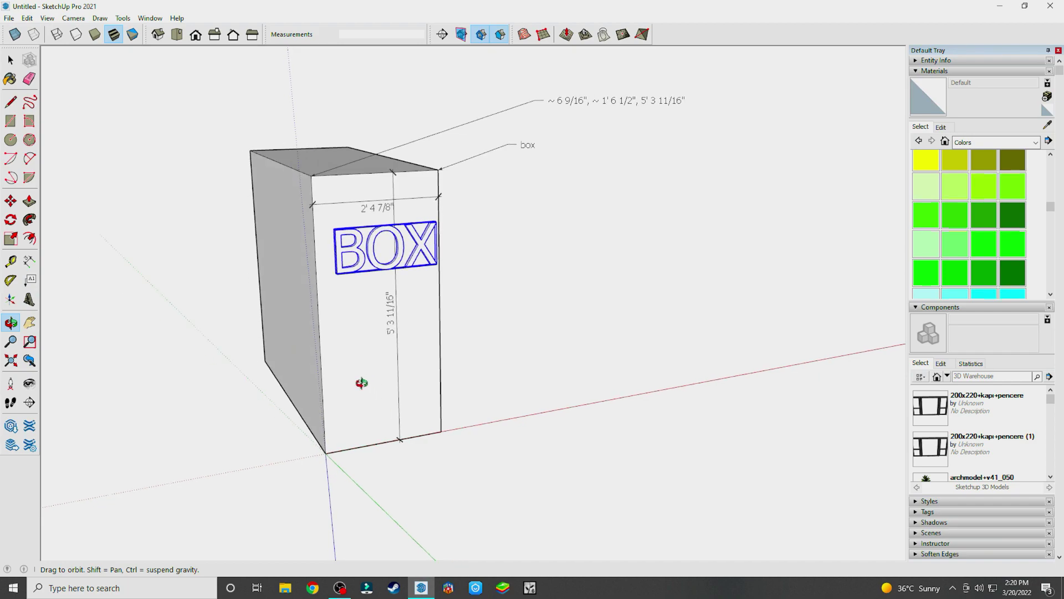
mouse_move(361, 381)
mouse_down()
mouse_move(147, 304)
mouse_move(285, 344)
mouse_move(307, 307)
mouse_up()
scroll(398, 213, up, 2)
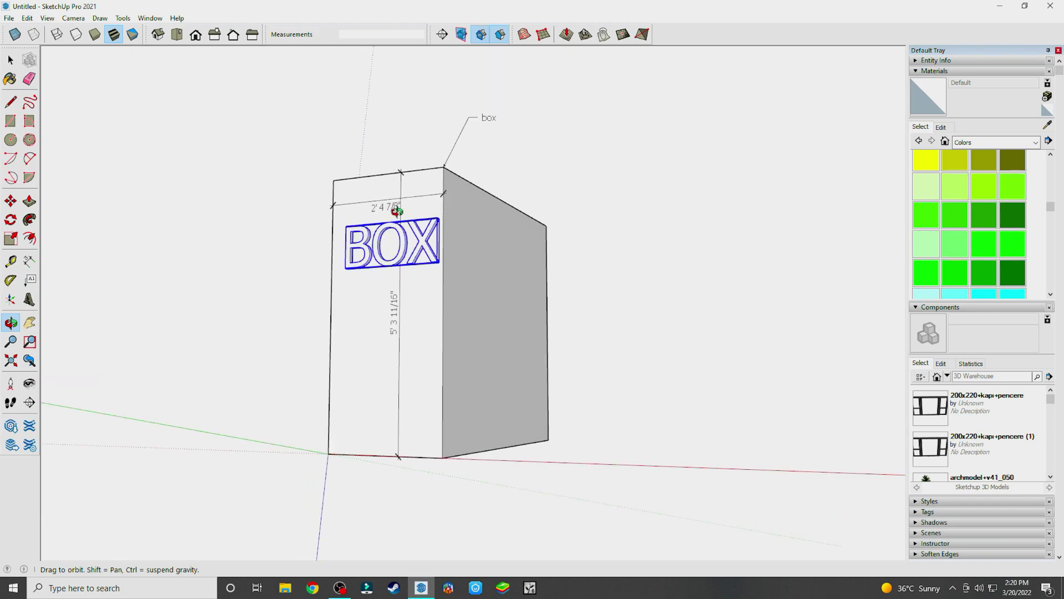
scroll(397, 212, up, 1)
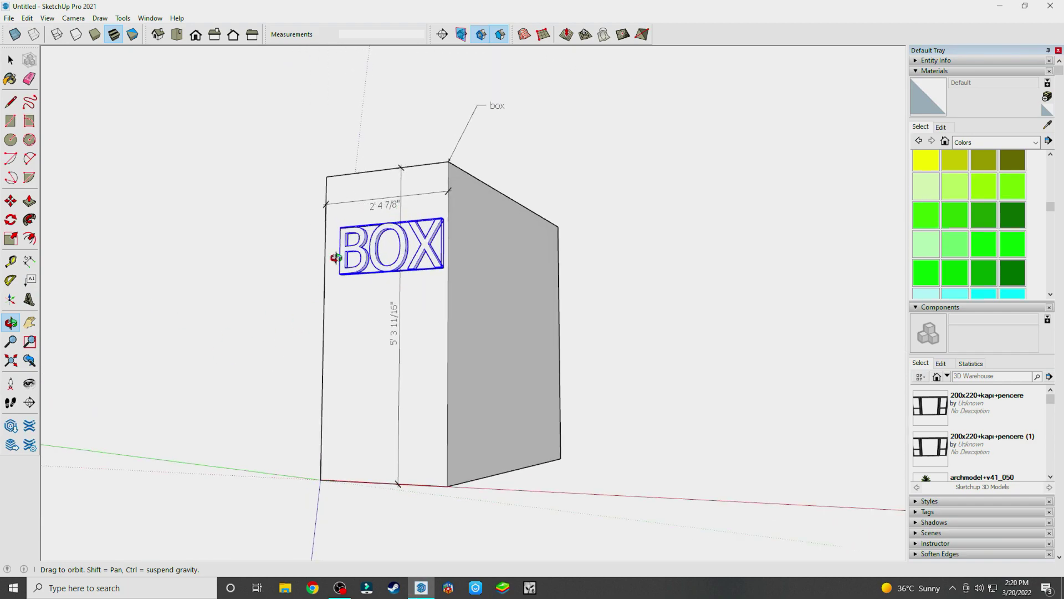
click(30, 327)
mouse_move(440, 347)
mouse_down()
mouse_move(268, 347)
mouse_move(459, 428)
mouse_move(465, 388)
mouse_move(483, 373)
mouse_up()
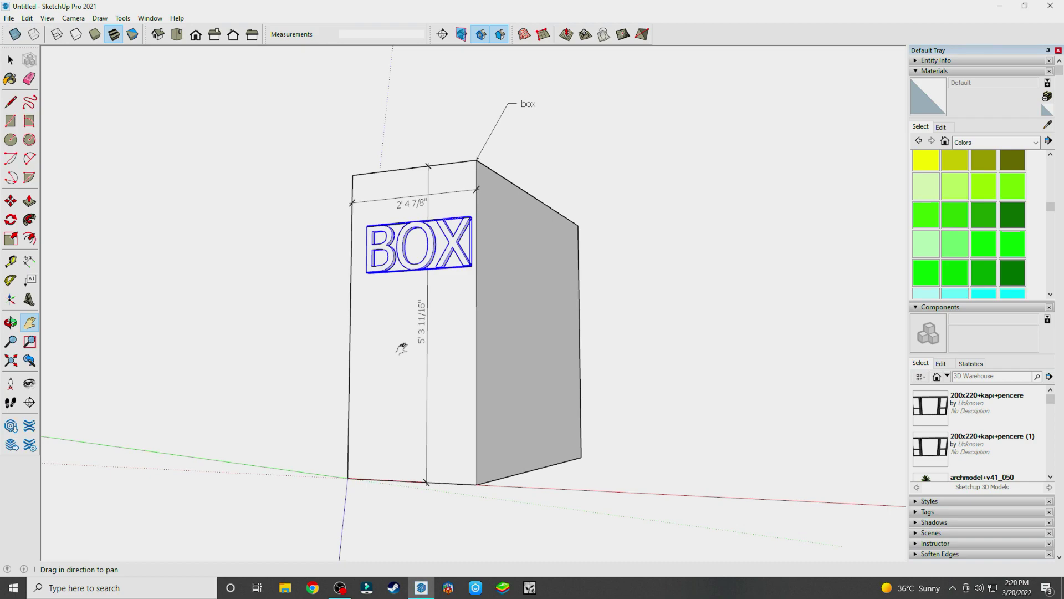
- Zoom in on the box, then zoom-window around its upper part with the BOX lettering
click(14, 346)
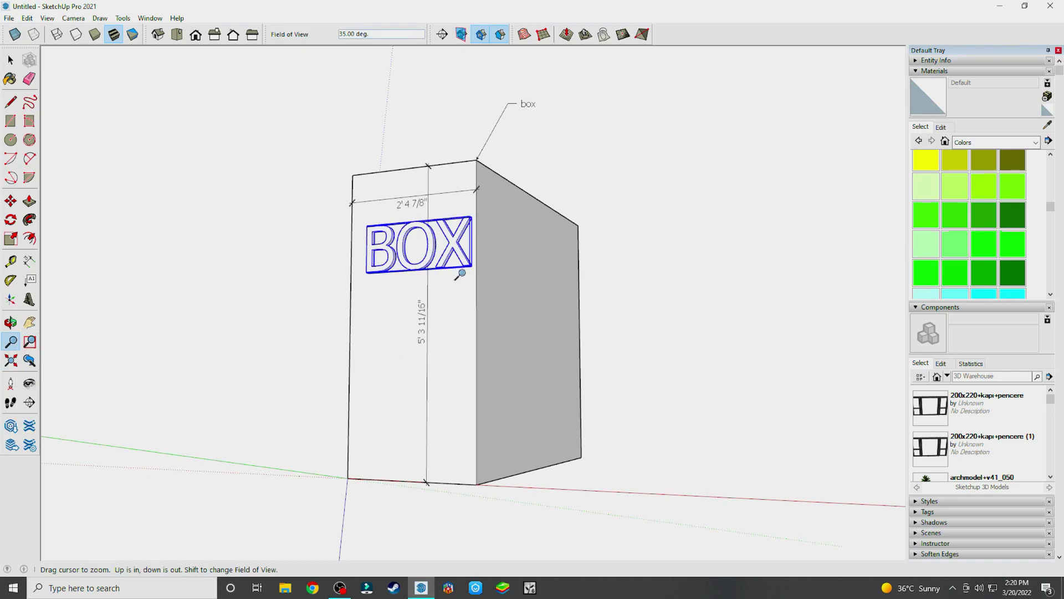
mouse_move(475, 274)
mouse_down()
mouse_move(451, 451)
mouse_move(481, 155)
mouse_move(457, 557)
mouse_move(480, 198)
mouse_move(486, 357)
mouse_up()
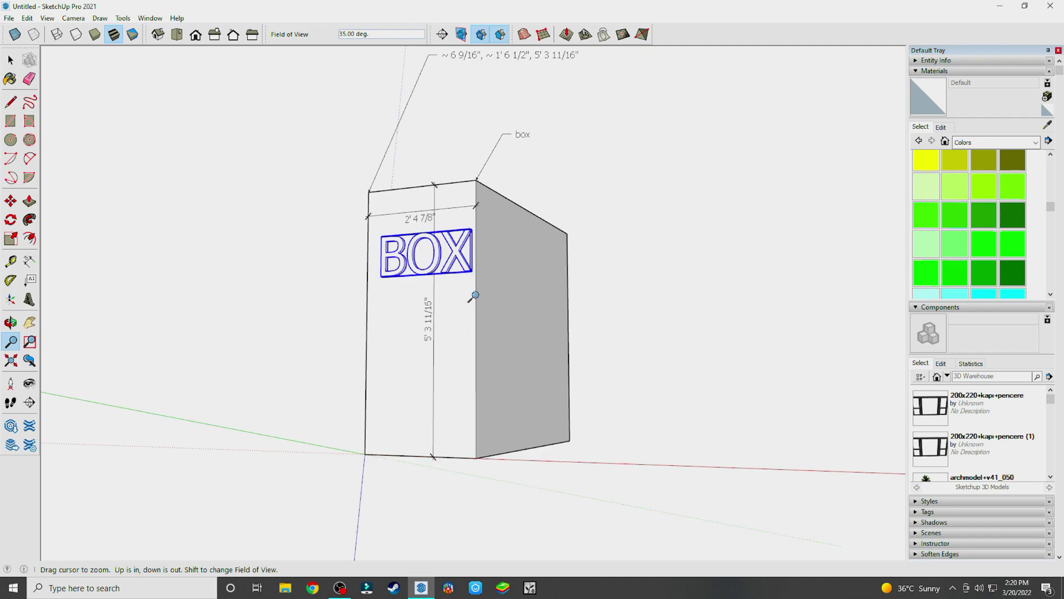
mouse_move(475, 294)
mouse_down()
mouse_move(477, 329)
mouse_move(433, 297)
mouse_move(450, 300)
mouse_up()
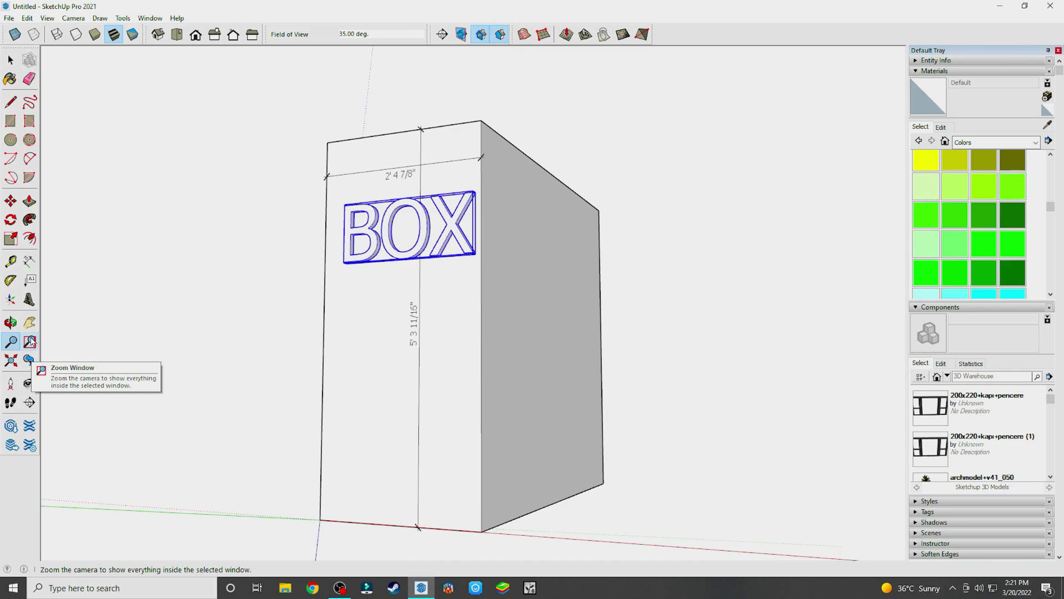
click(31, 341)
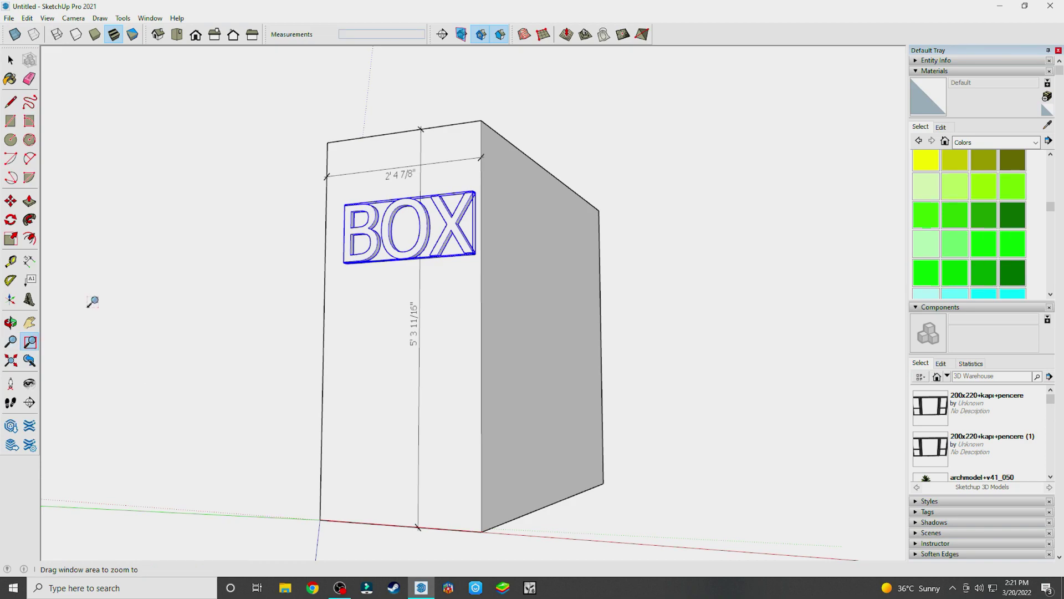
drag(308, 112, 403, 219)
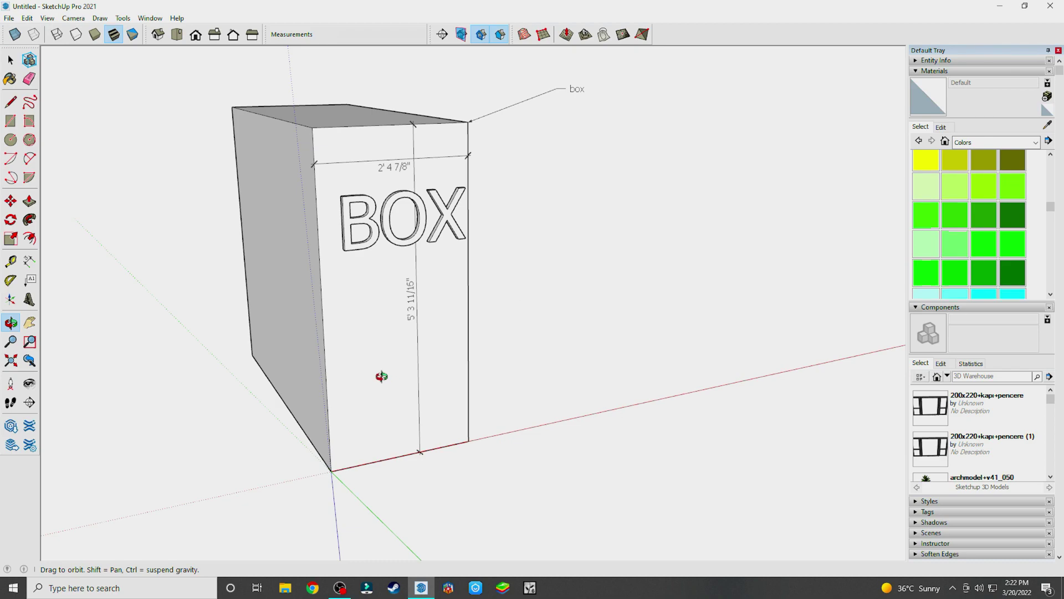
- Orbit down to a low front-right angle showing the front face wider
mouse_move(381, 377)
mouse_down()
mouse_move(193, 338)
mouse_move(264, 211)
mouse_move(133, 251)
mouse_move(200, 292)
mouse_up()
drag(391, 228, 394, 121)
drag(358, 246, 407, 232)
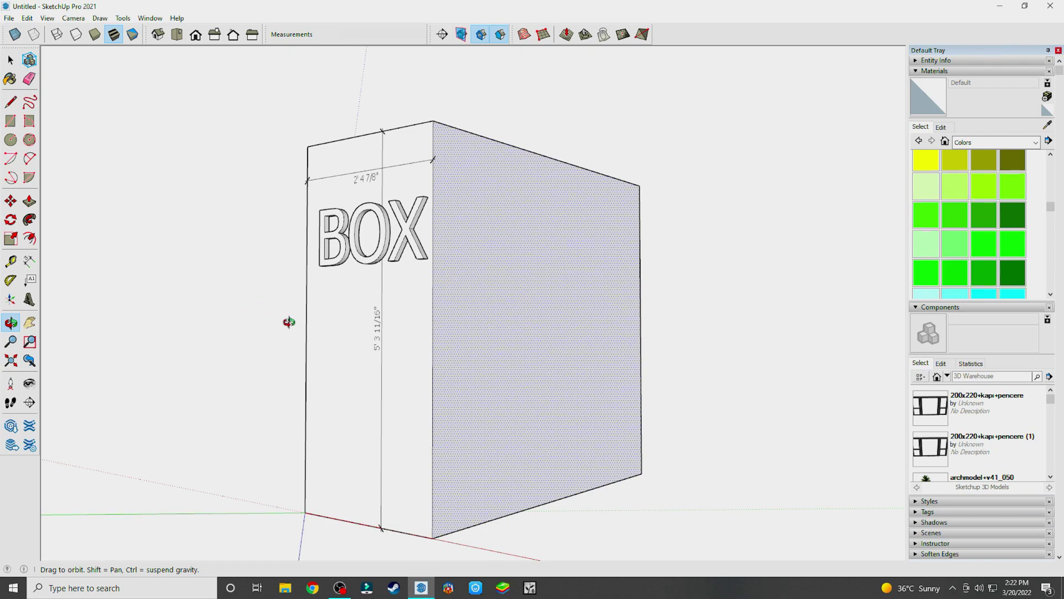
drag(367, 342, 393, 330)
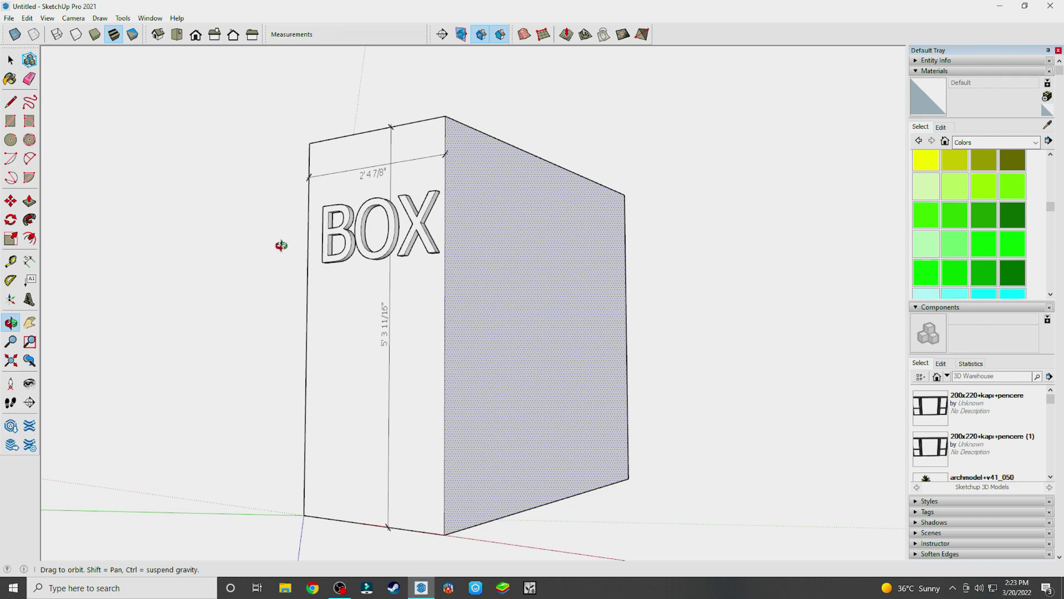
- Orbit the box so its right side face is easier to reach
click(10, 102)
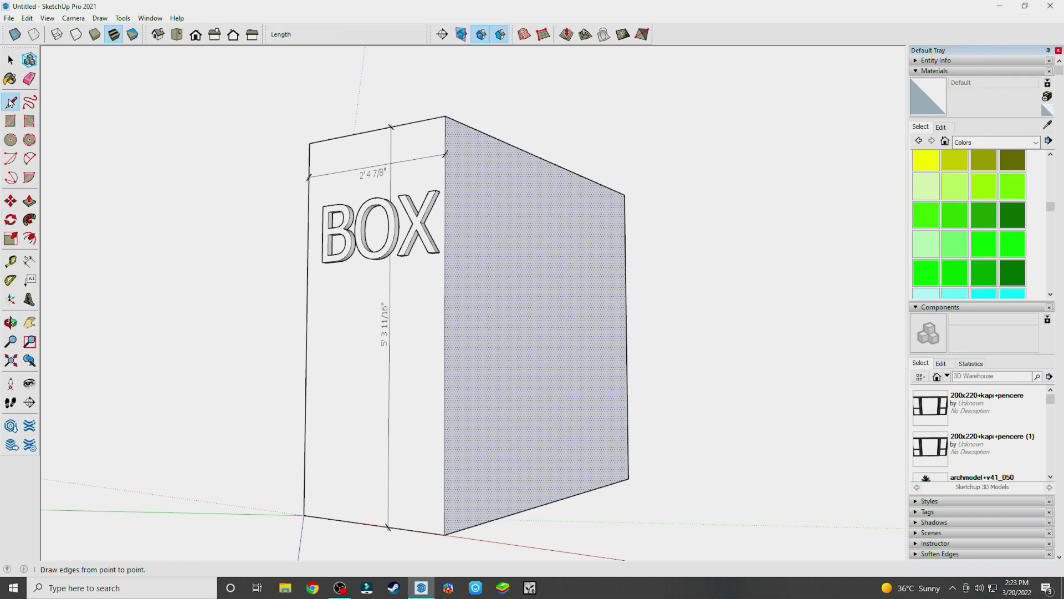
click(30, 201)
key(l)
key(o)
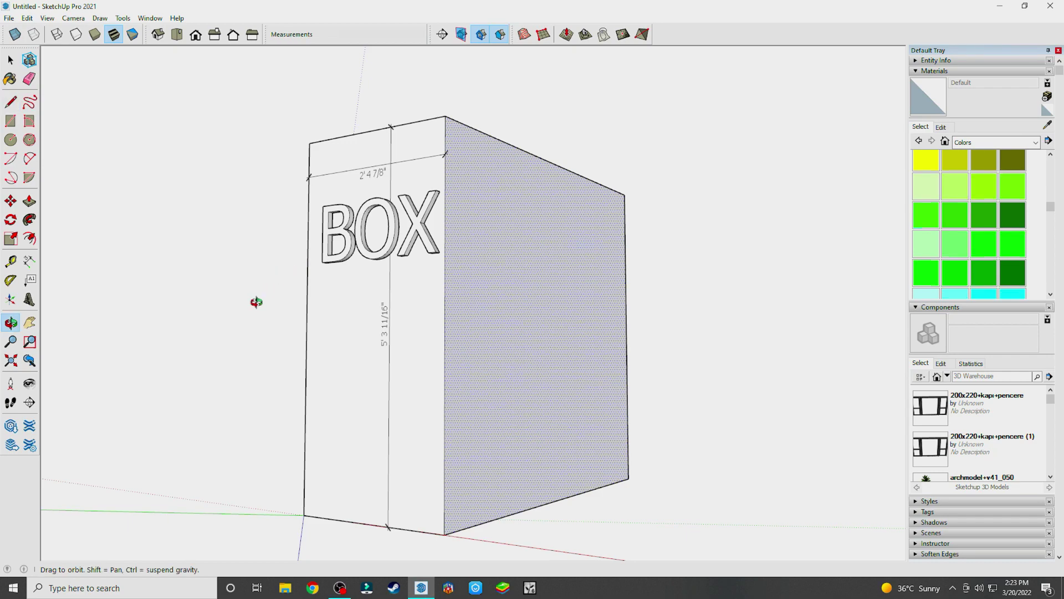
drag(248, 308, 321, 301)
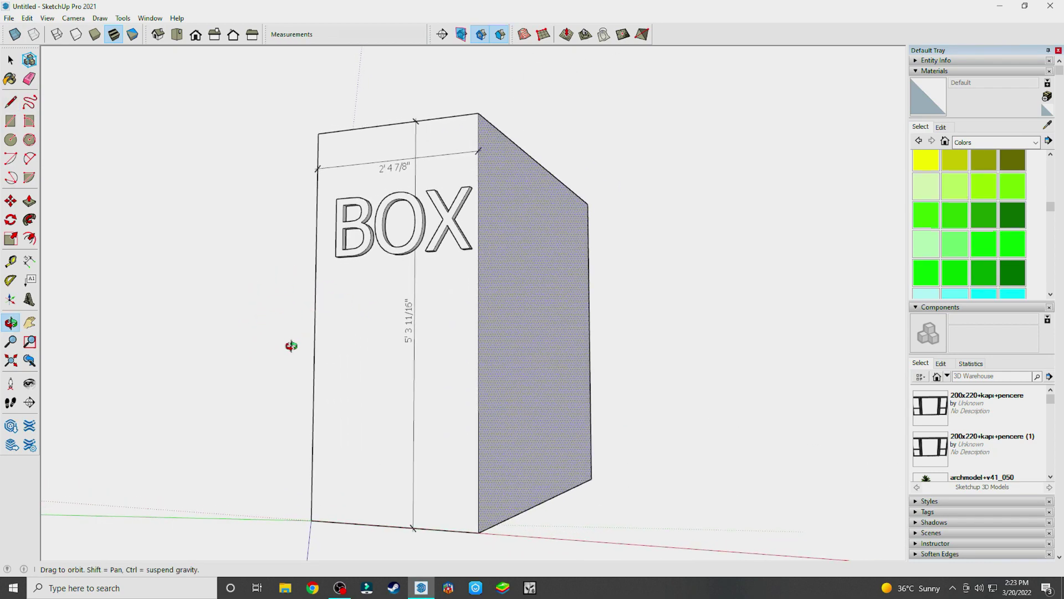
- Push/pull the right side face outward so the width reads 3' 9 11/16"
key(l)
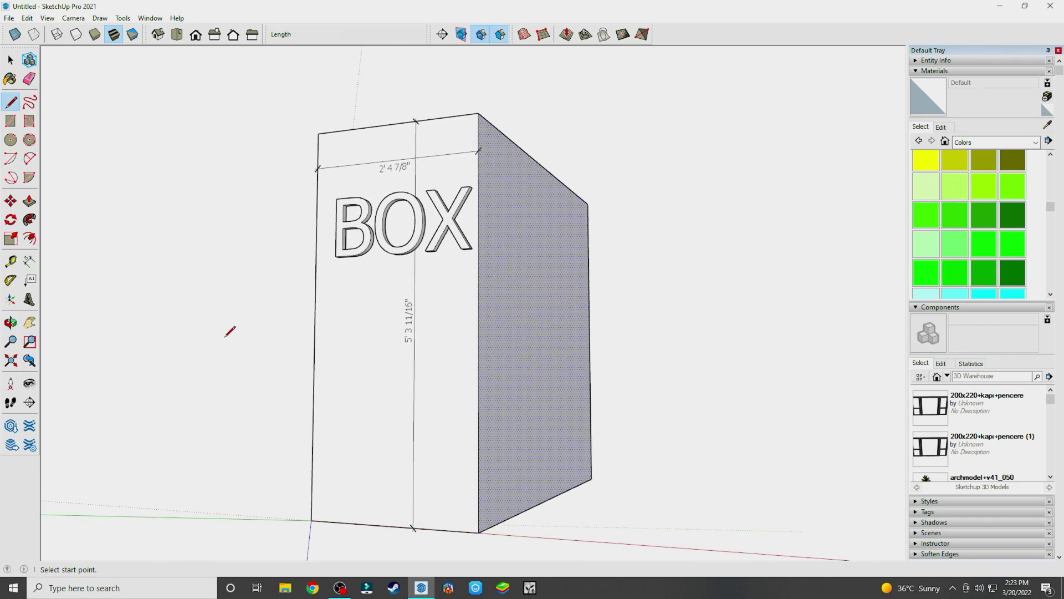
key(p)
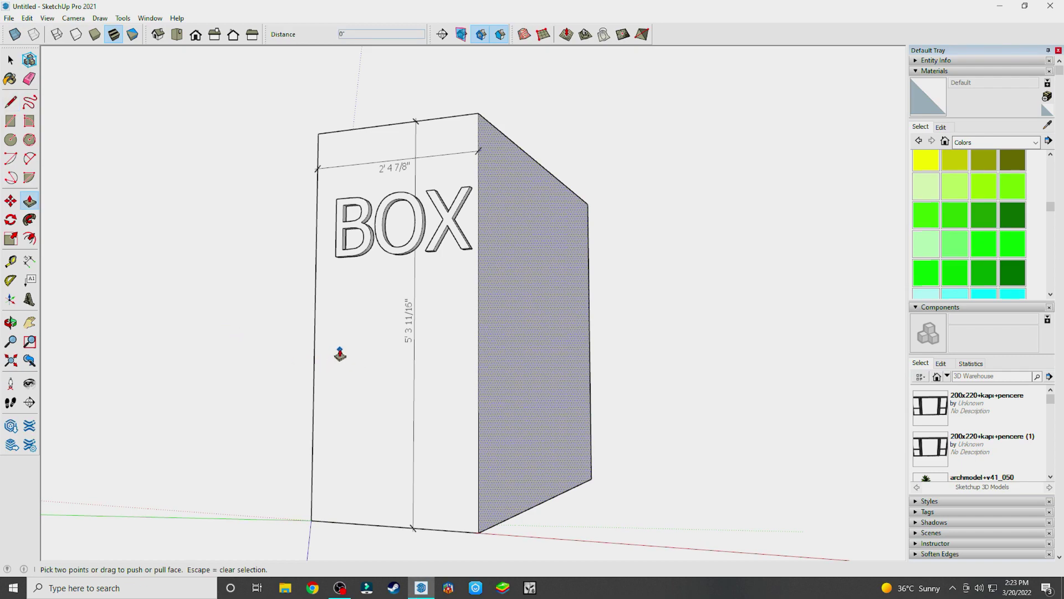
mouse_move(502, 345)
mouse_down()
mouse_move(425, 341)
mouse_move(487, 360)
mouse_up()
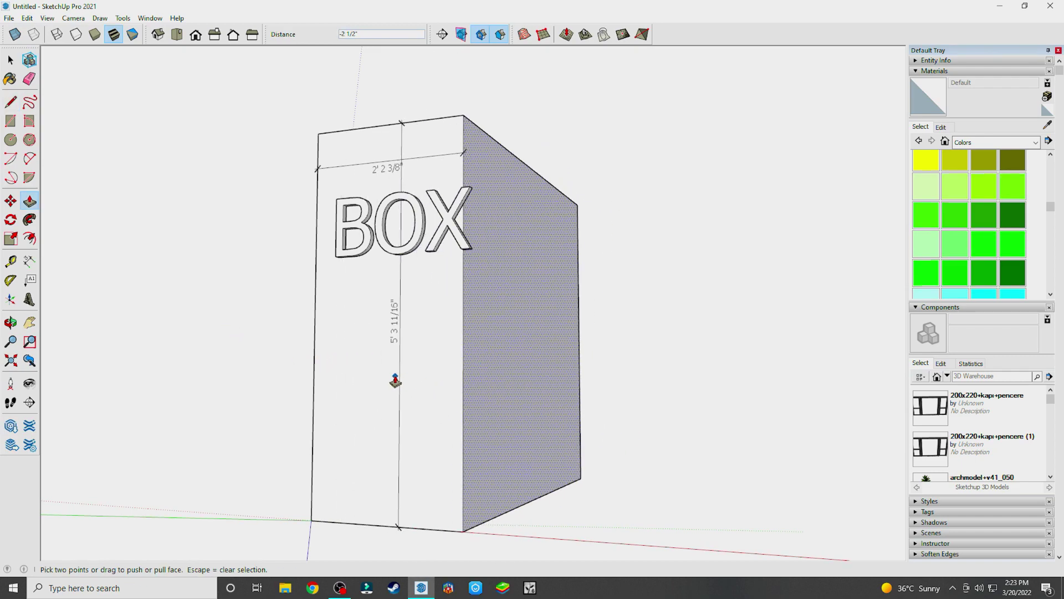
click(393, 346)
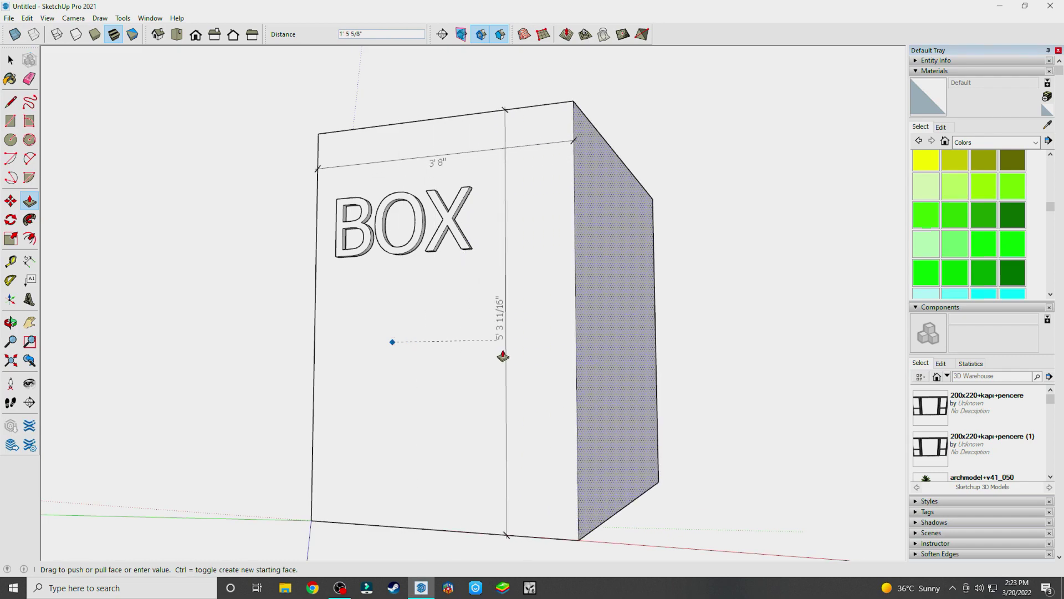
click(485, 344)
middle_drag(415, 345, 526, 344)
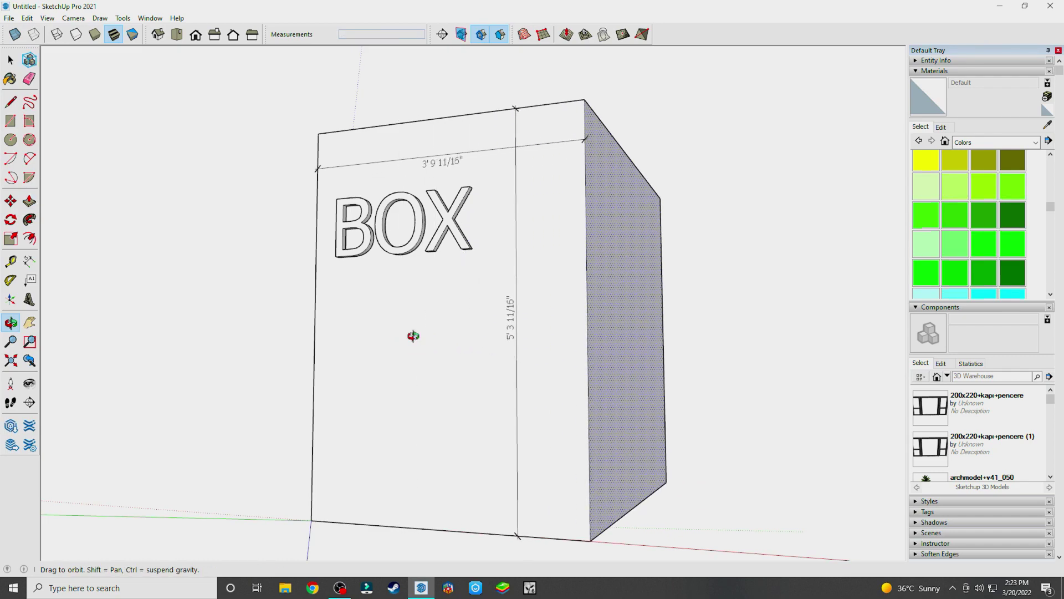
drag(526, 345, 598, 316)
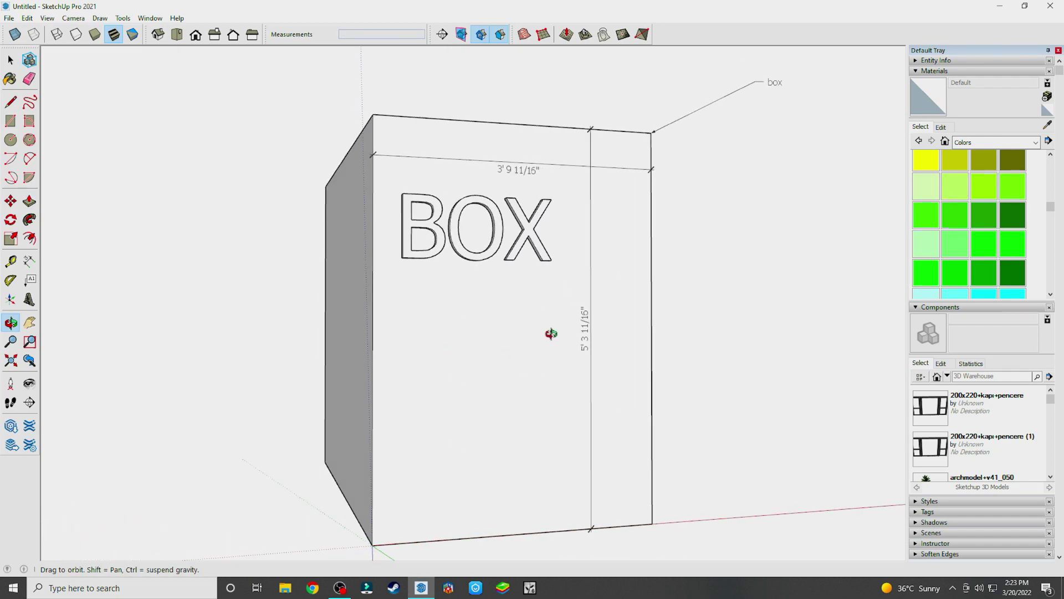